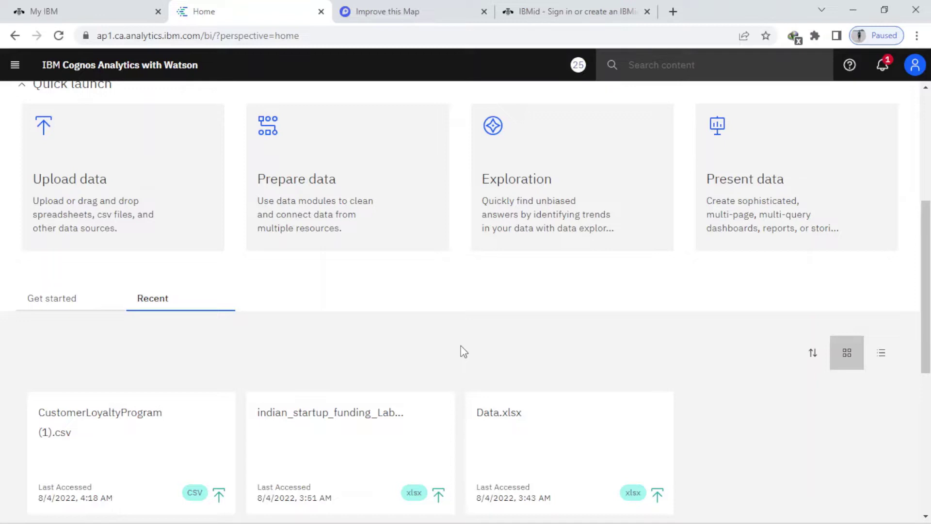
Create a dashboard from CustomerLoyaltyProgram (1).csv using the two-over-one tabbed template
click(132, 454)
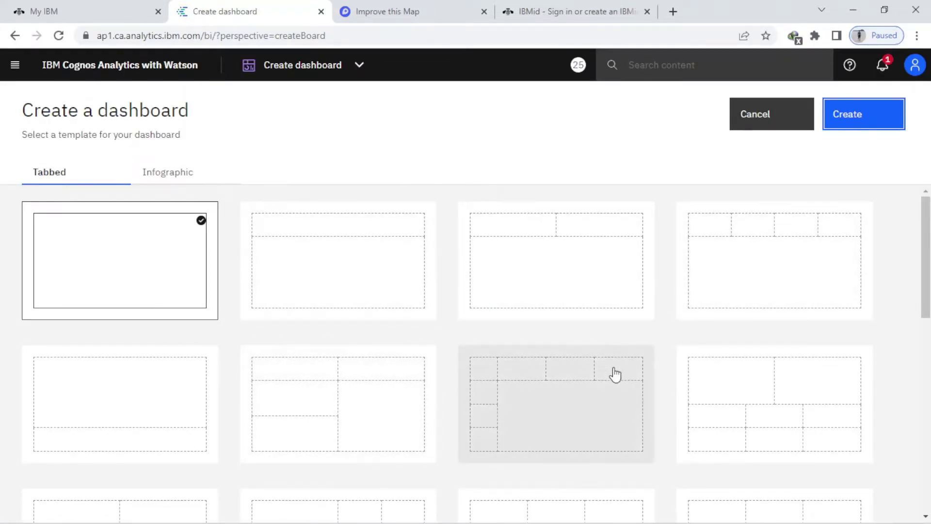
click(554, 285)
click(869, 121)
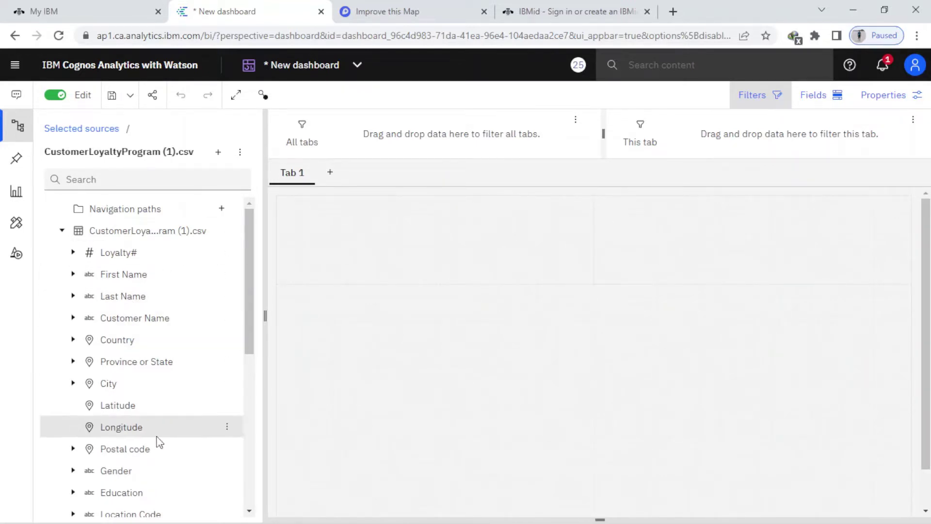
Drop Quantity Sold, Product Line and Order Year on the canvas as a per-line chart by year
scroll(186, 418, down, 2)
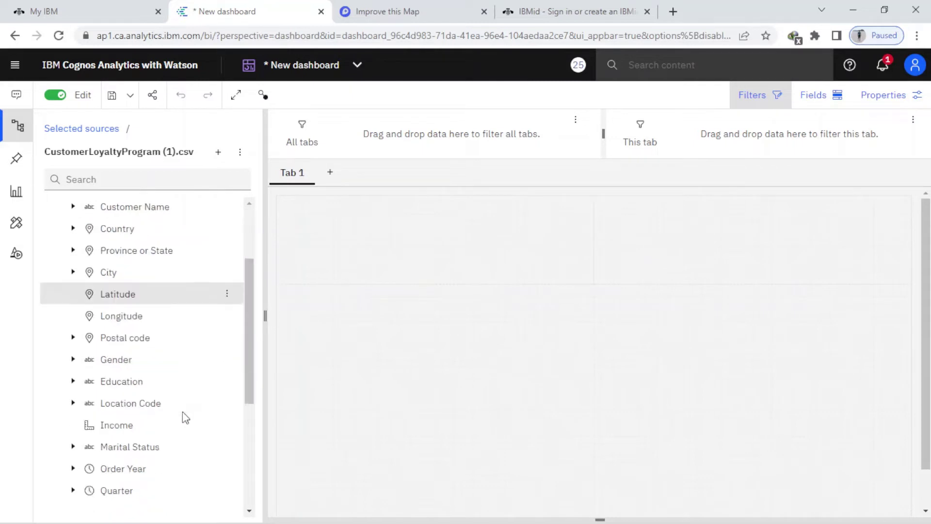
scroll(185, 419, down, 4)
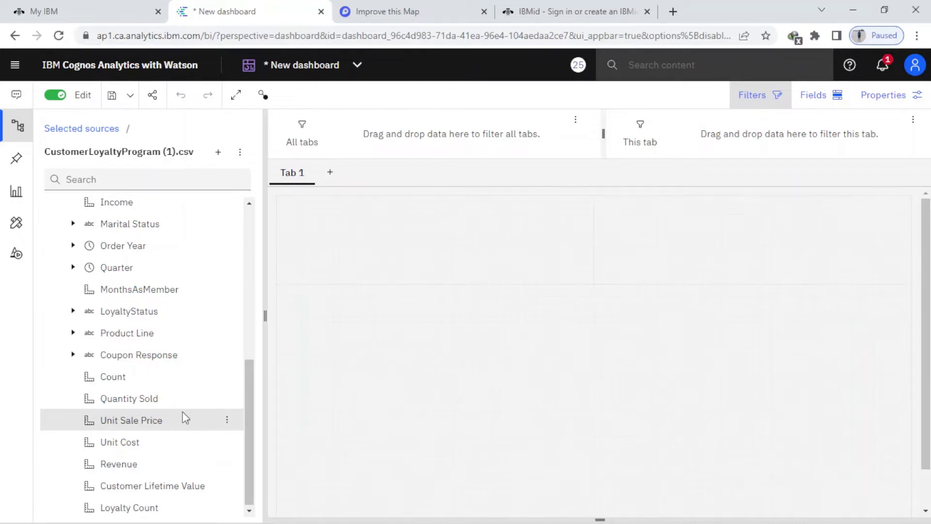
click(120, 406)
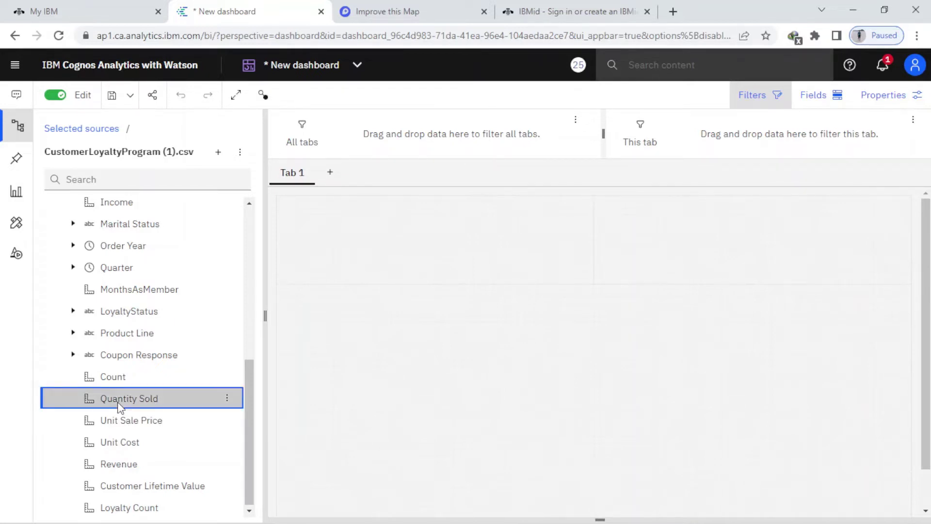
ctrl+click(134, 340)
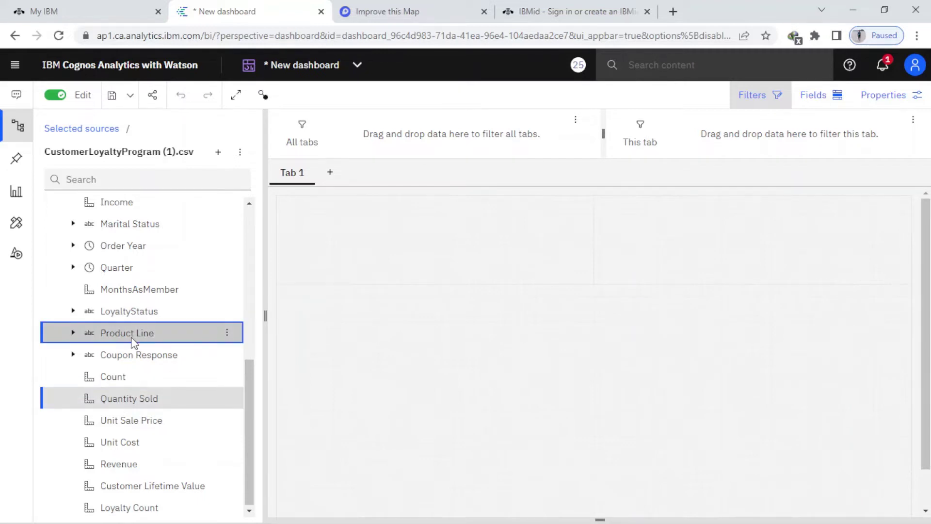
ctrl+click(139, 249)
drag(220, 333, 601, 416)
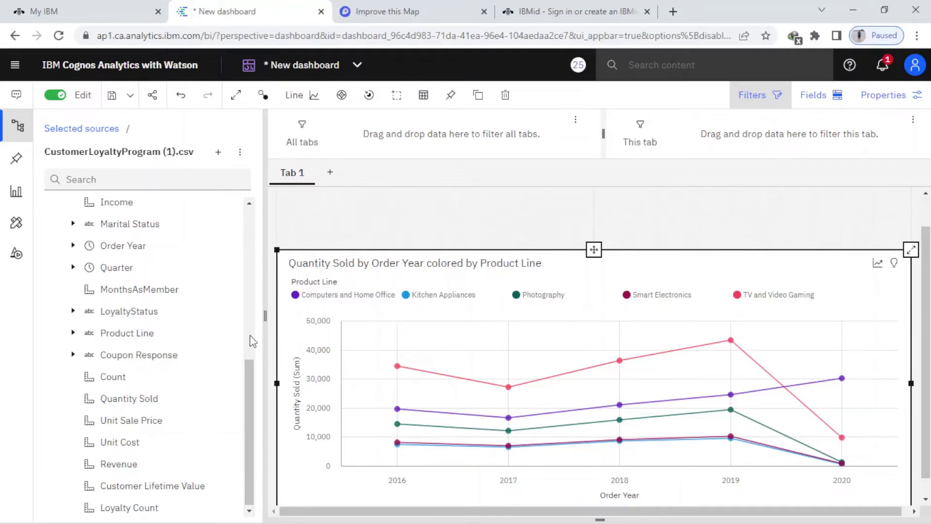
click(126, 398)
Add a Quantity Sold summary tile and turn it into a Man-icon pictograph of 10K each
drag(192, 364, 427, 210)
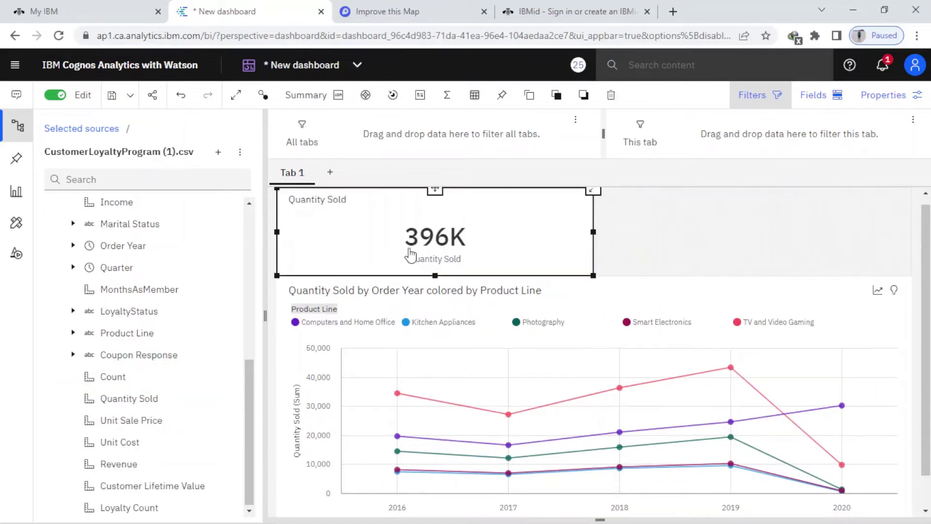
mouse_move(529, 250)
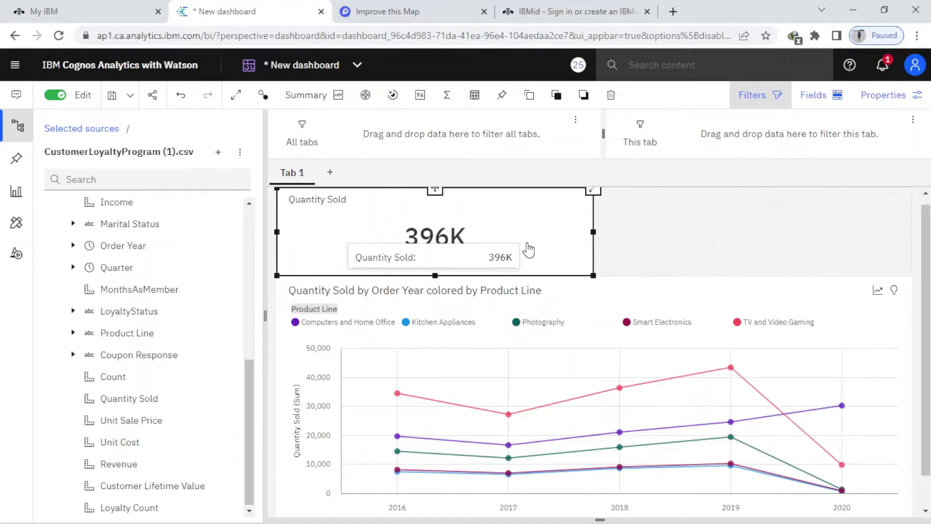
click(19, 252)
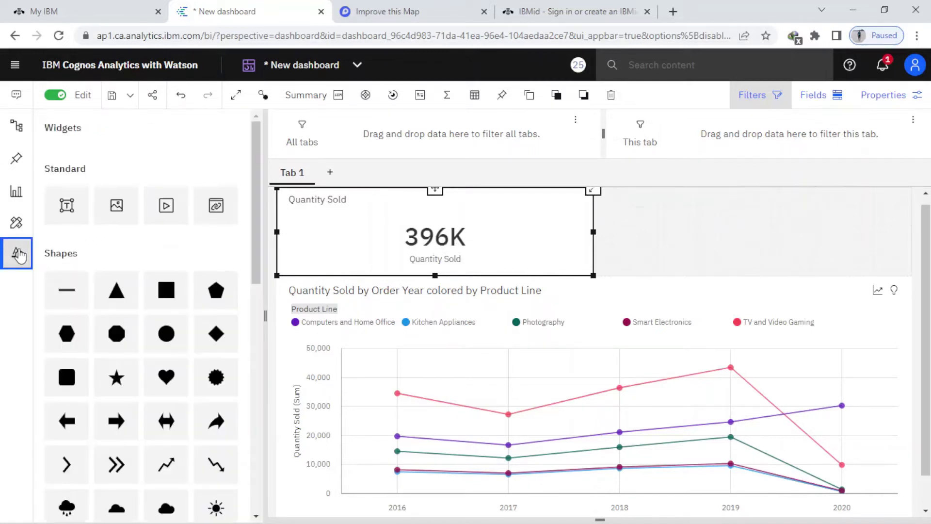
scroll(130, 293, down, 8)
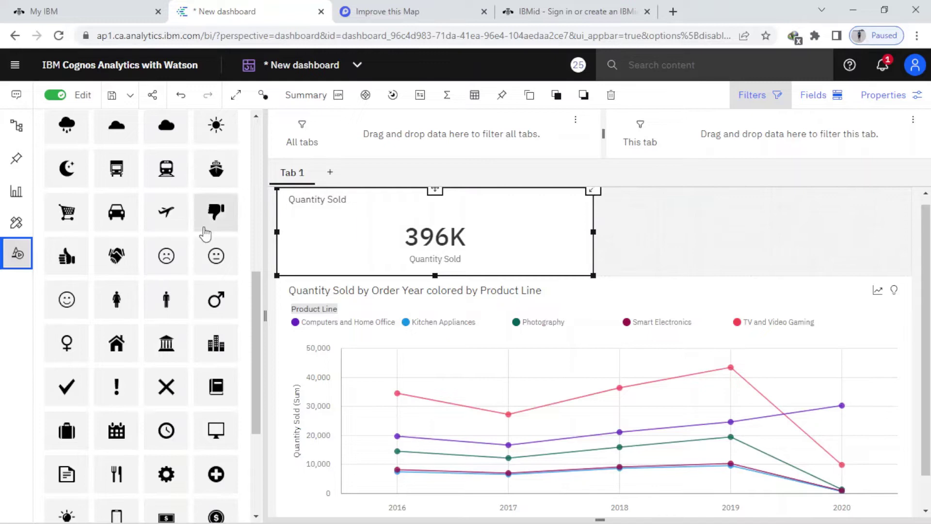
drag(161, 293, 415, 198)
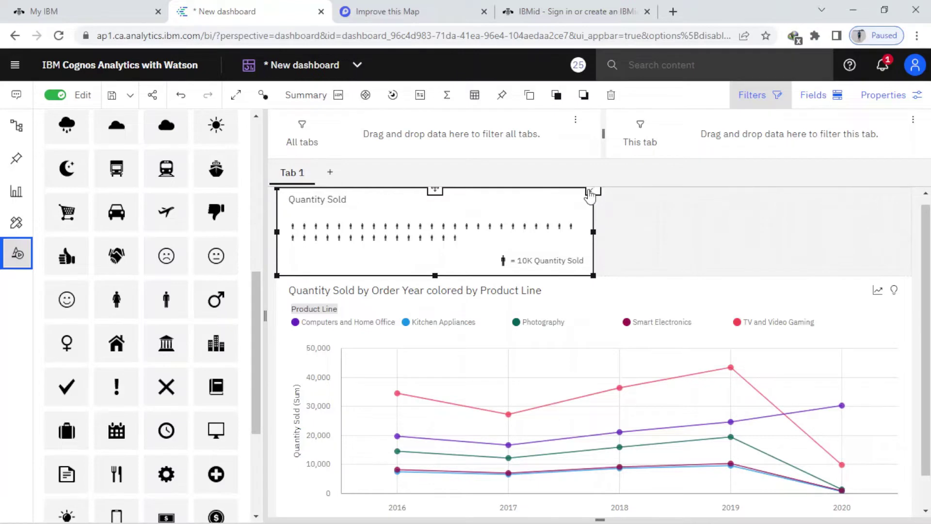
click(592, 190)
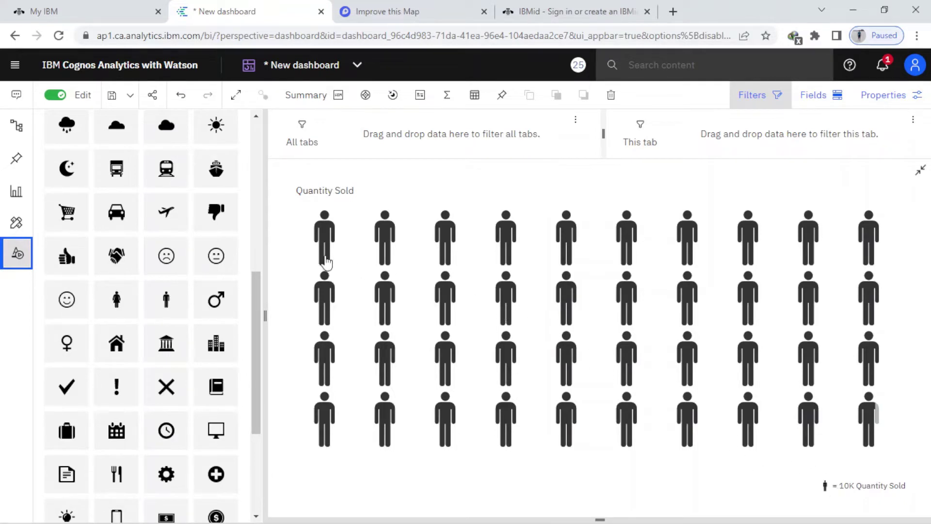
click(921, 171)
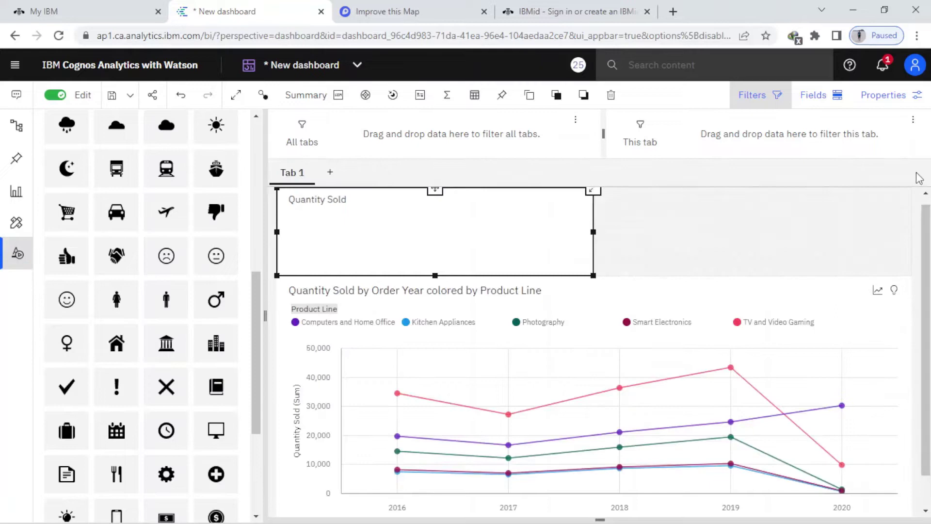
click(658, 237)
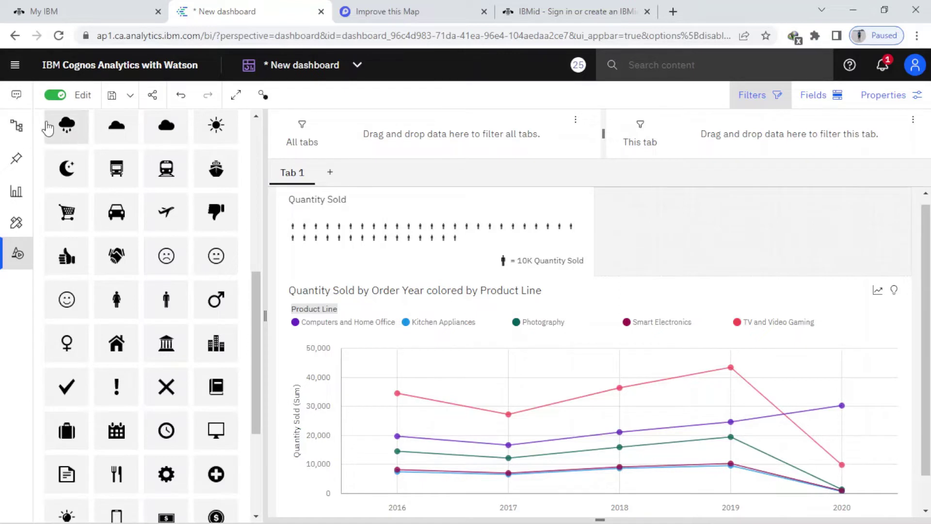
Add a Revenue summary tile top-right and turn it into dollar-coin icons worth 10M each
click(17, 127)
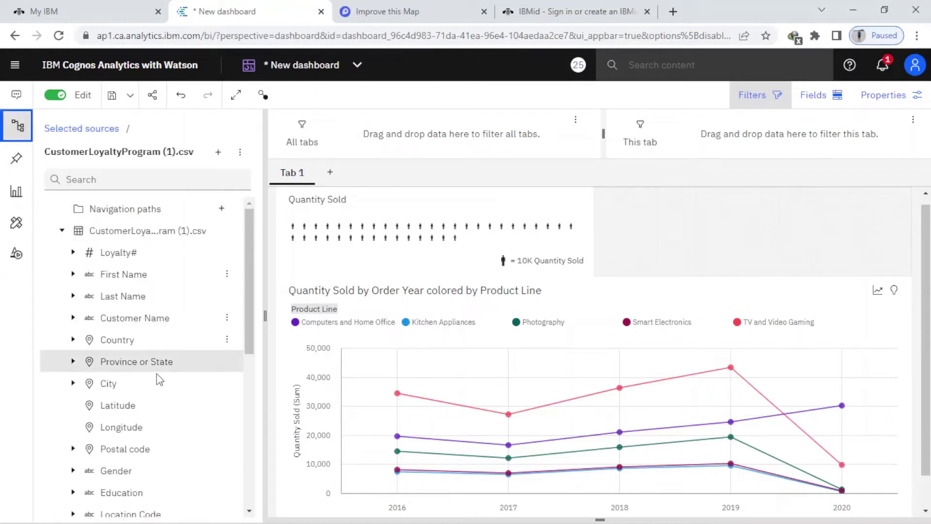
scroll(159, 380, down, 6)
drag(155, 465, 746, 238)
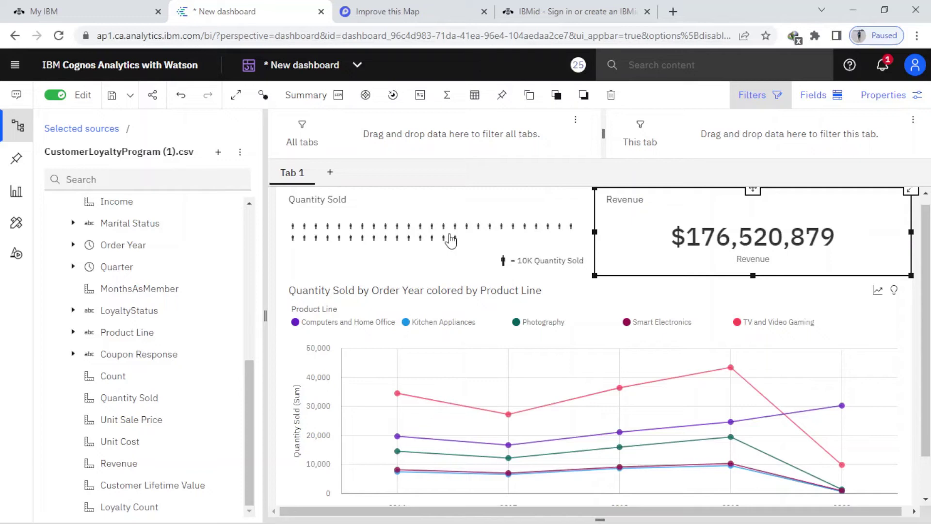
click(16, 251)
scroll(149, 363, down, 10)
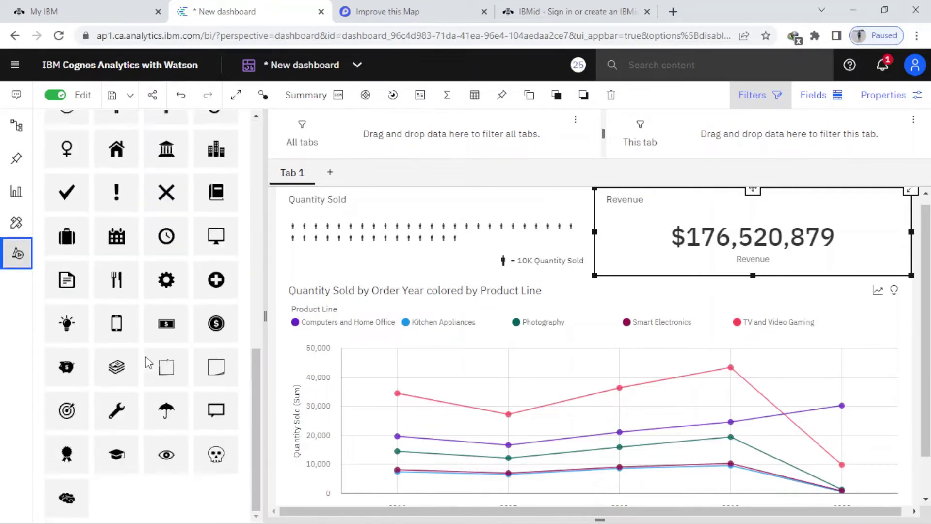
drag(216, 325, 732, 194)
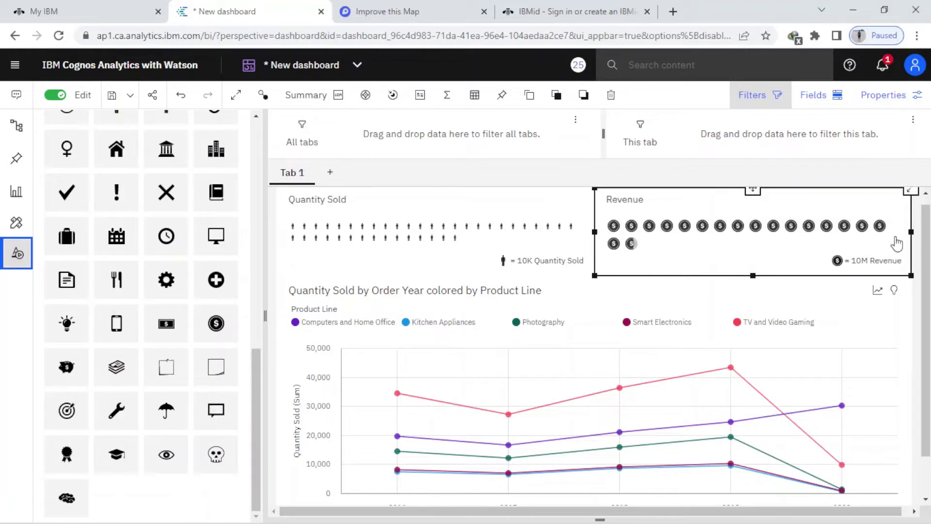
click(911, 191)
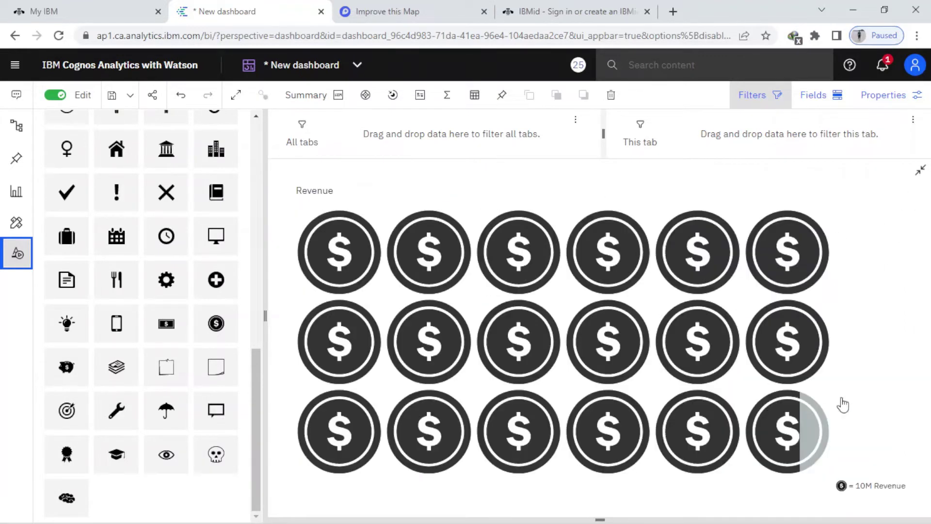
click(921, 171)
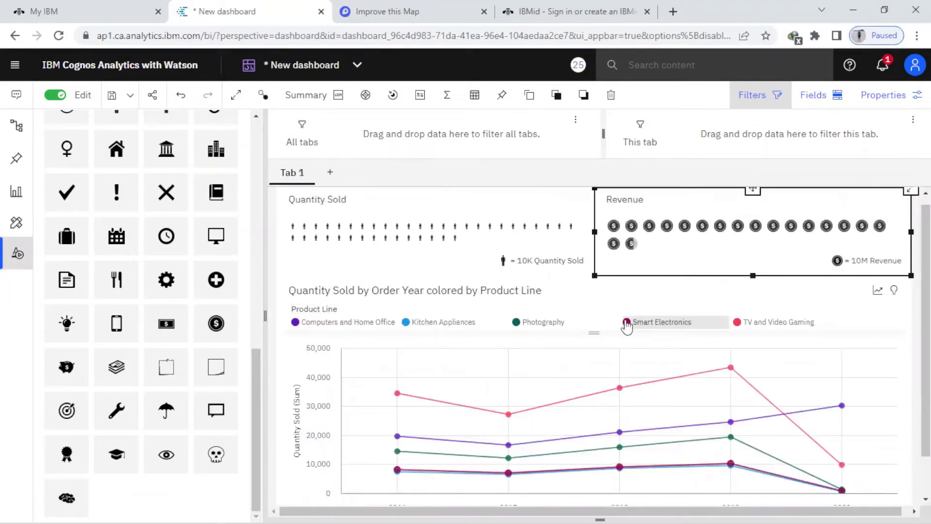
Add Tab 3 using the right-hand template in the second row
click(633, 304)
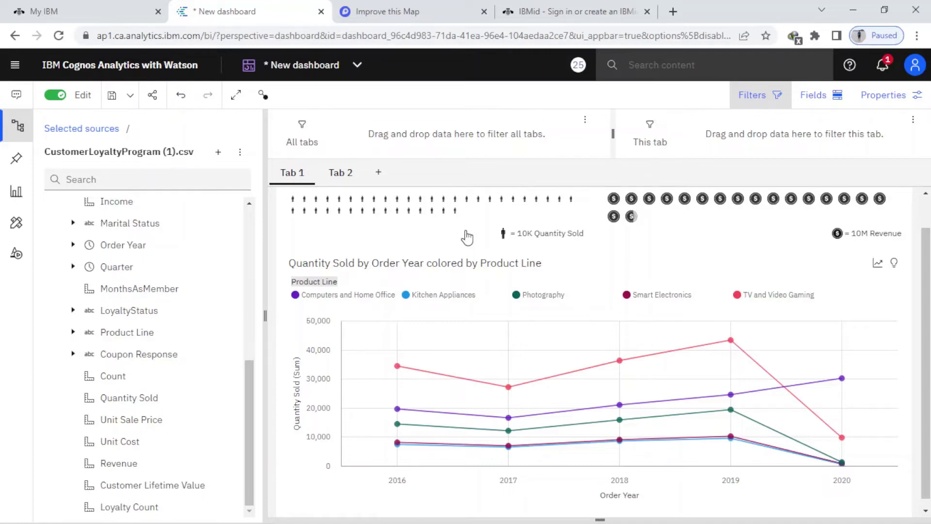
click(381, 178)
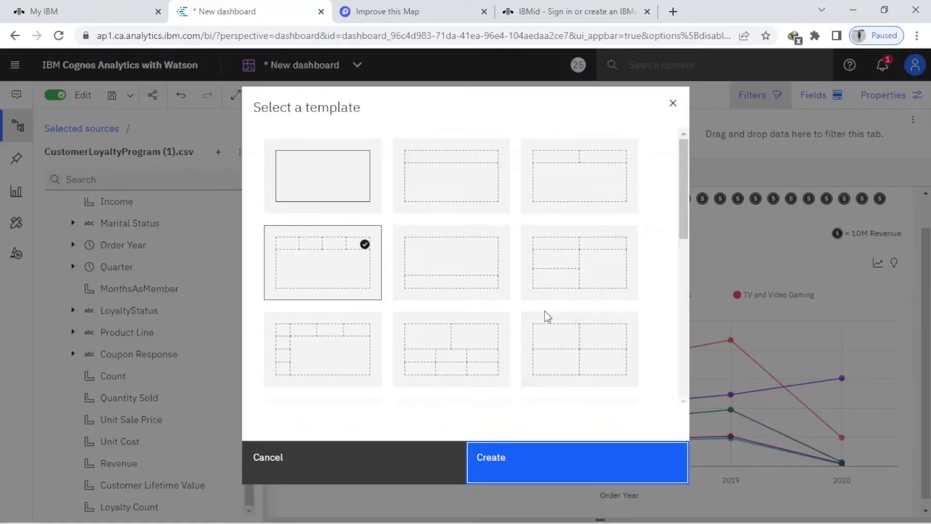
click(597, 271)
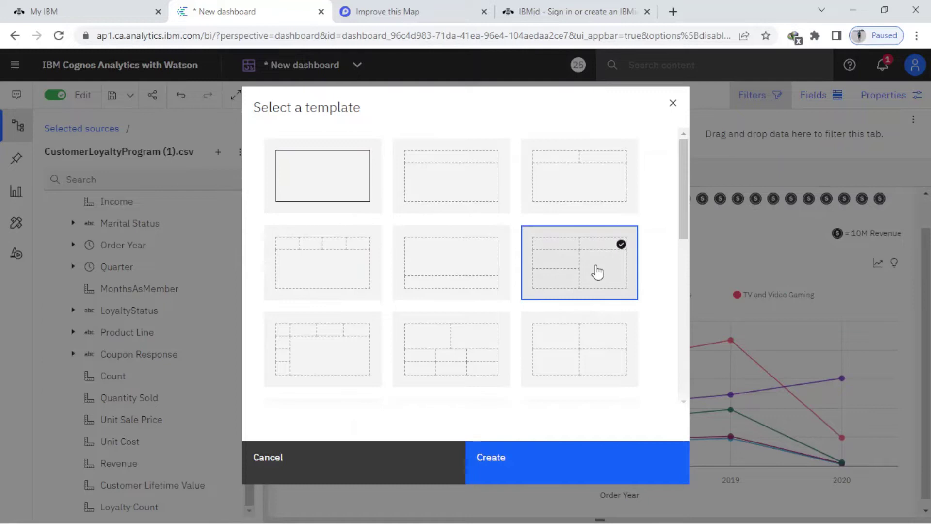
click(566, 478)
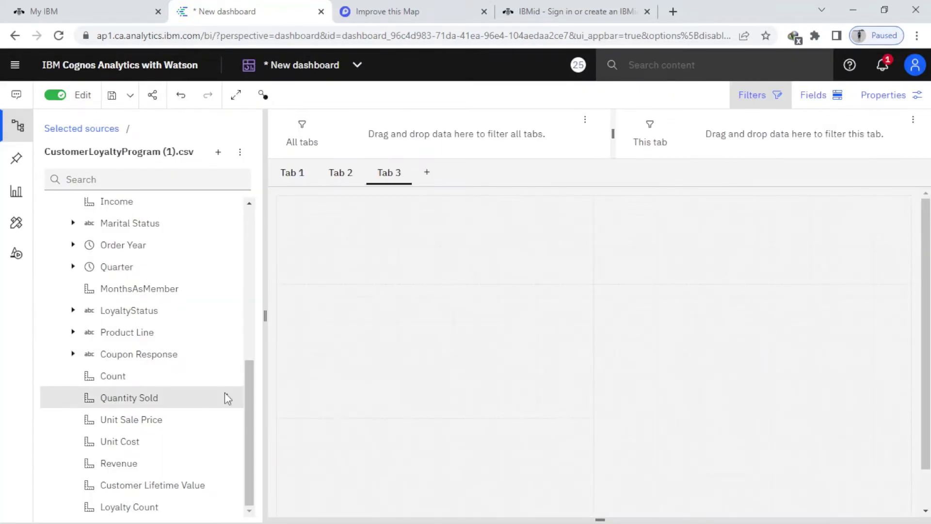
click(16, 192)
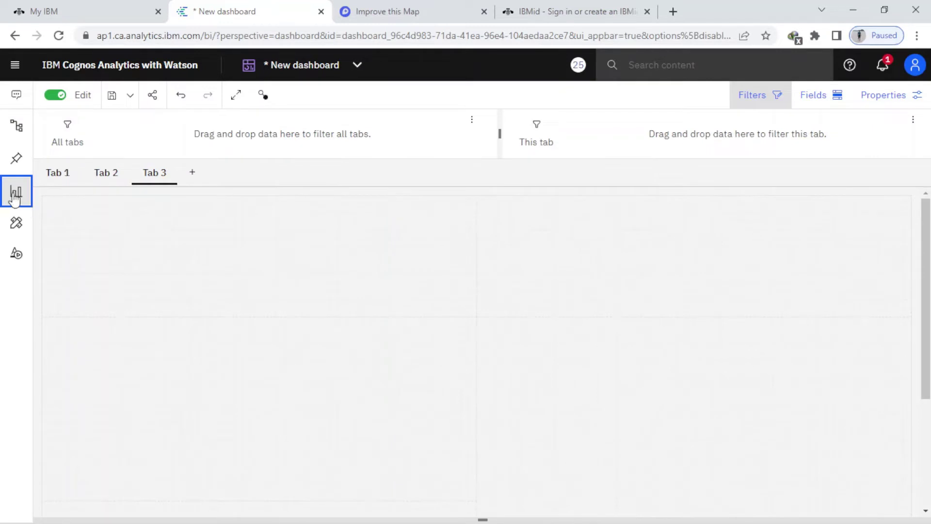
Place a column chart on Tab 3 with City as bars and Quantity Sold as length
drag(206, 290, 757, 405)
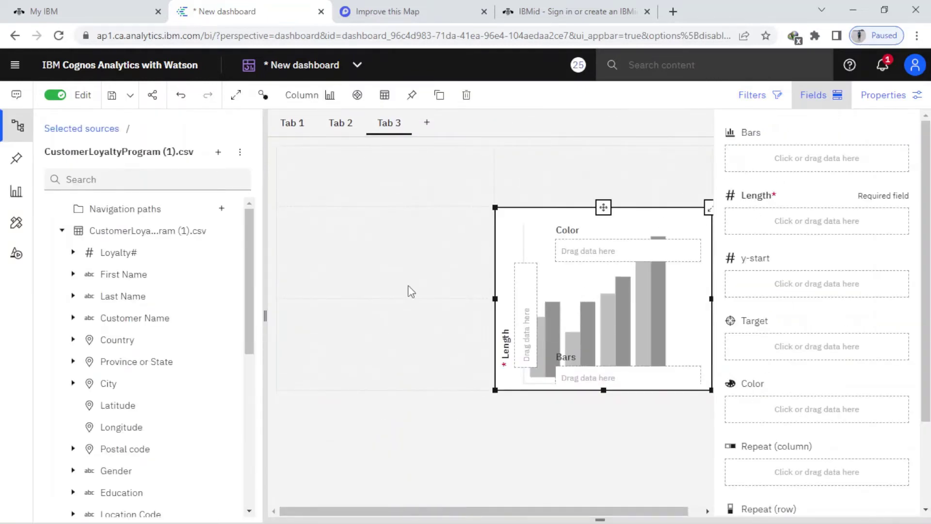
drag(111, 383, 770, 159)
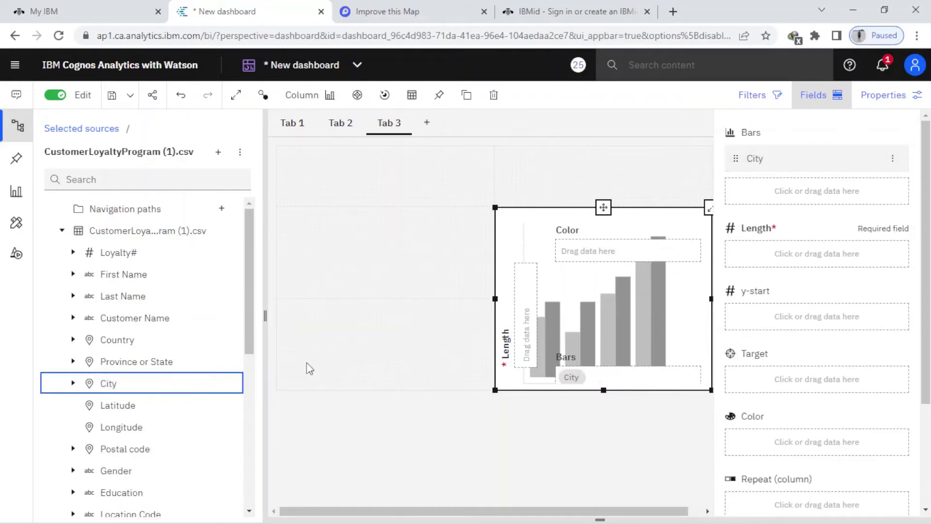
scroll(99, 450, down, 5)
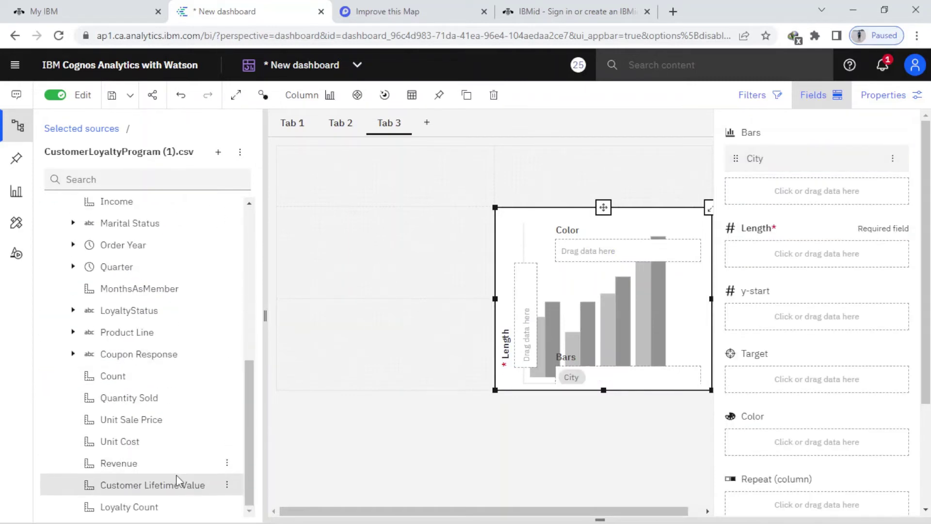
click(148, 406)
drag(148, 407, 771, 256)
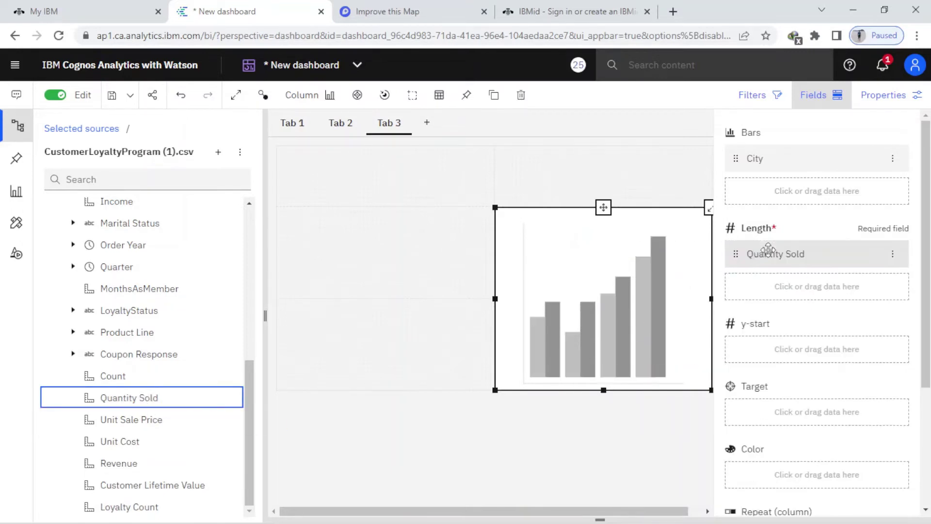
click(384, 267)
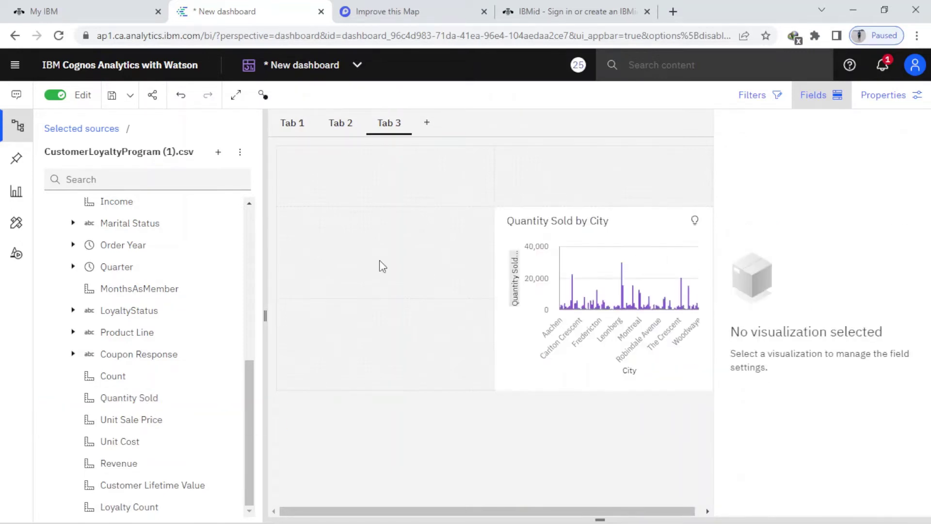
Chart Revenue by Product Line as columns to the left of the city chart
click(16, 191)
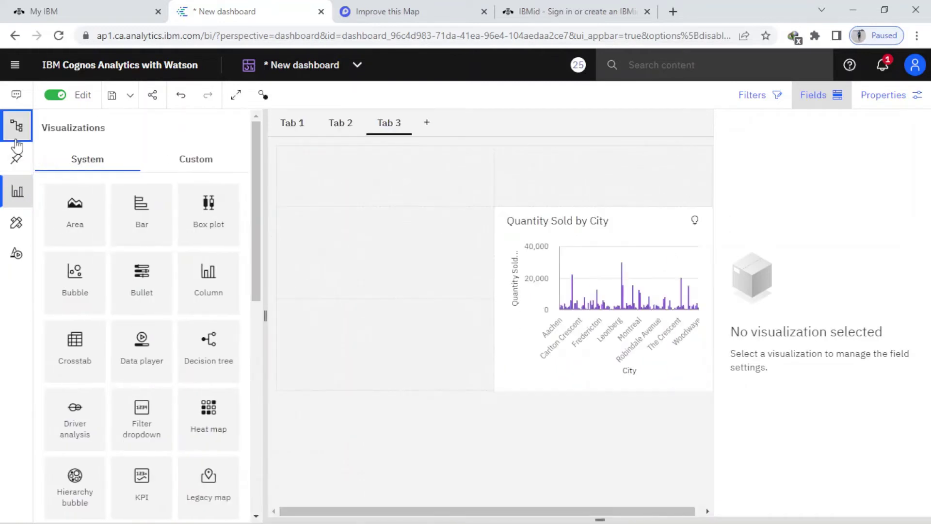
click(17, 140)
scroll(163, 323, down, 6)
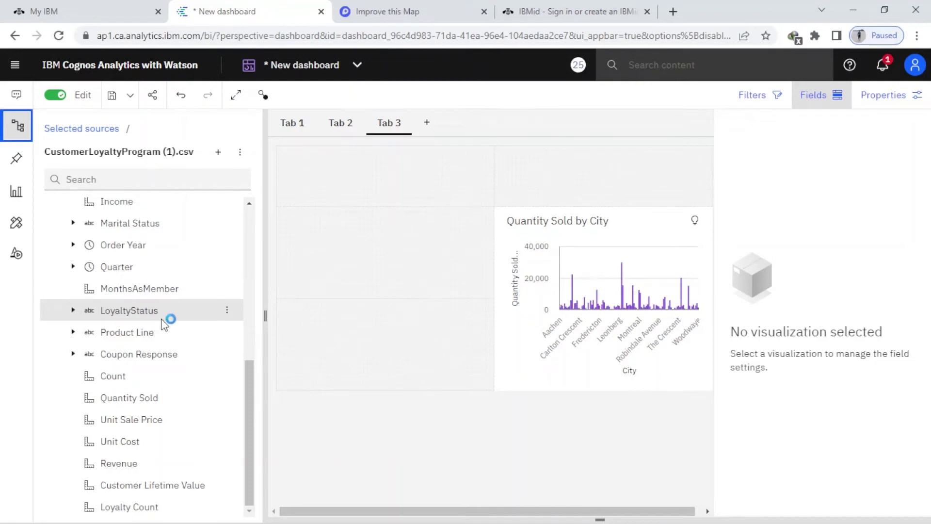
click(119, 463)
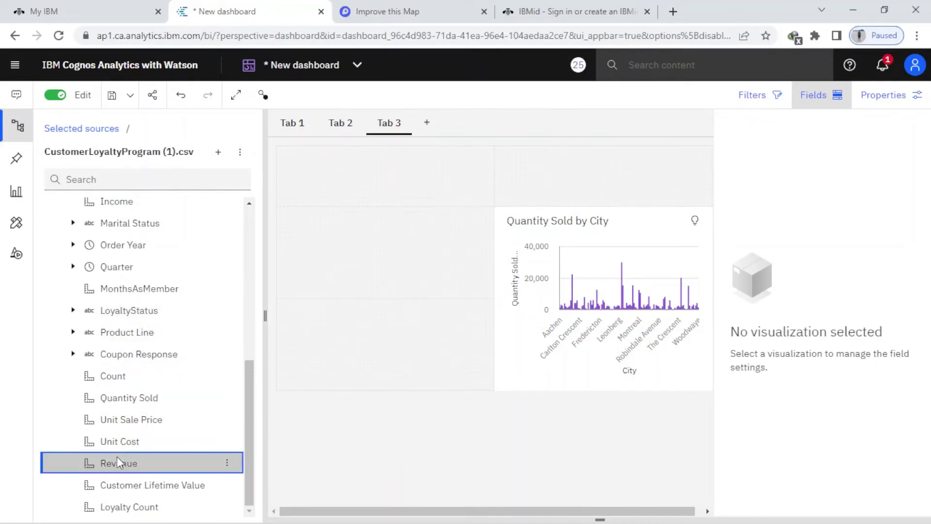
drag(117, 457, 146, 336)
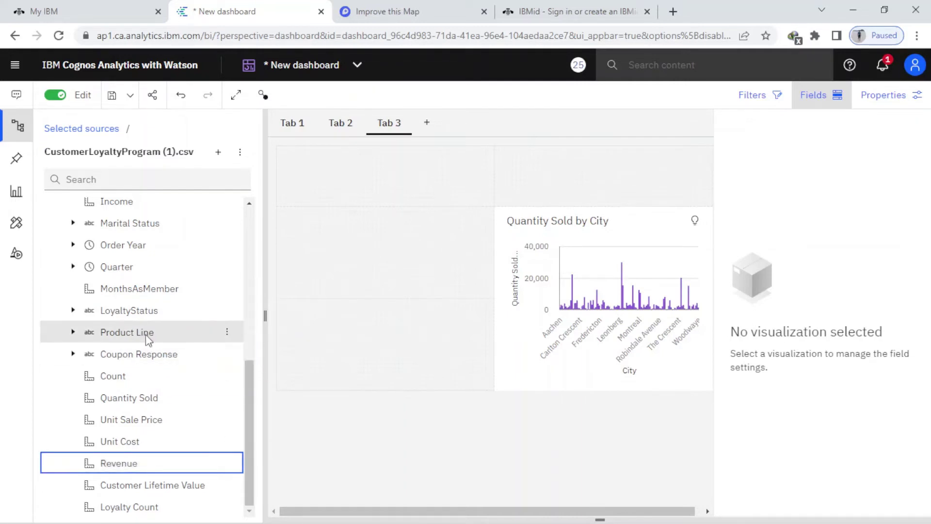
click(146, 334)
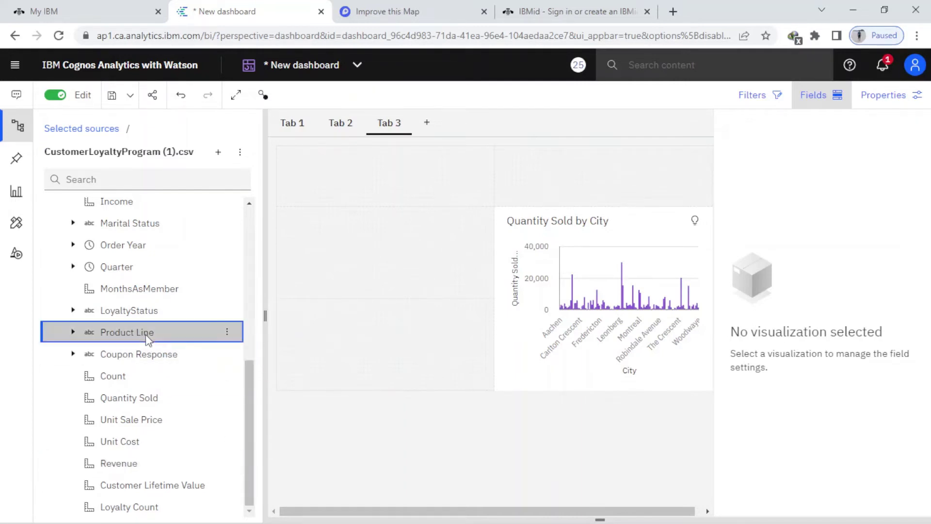
click(120, 467)
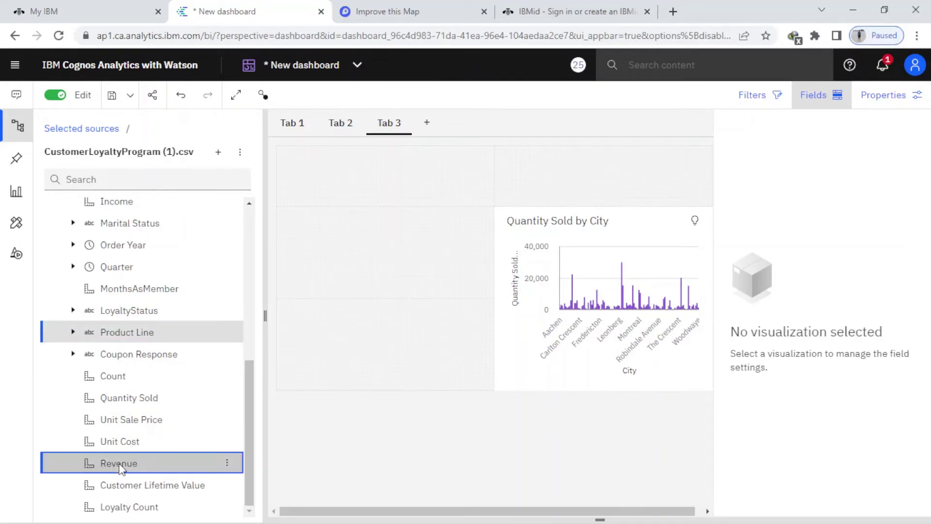
drag(208, 468, 388, 261)
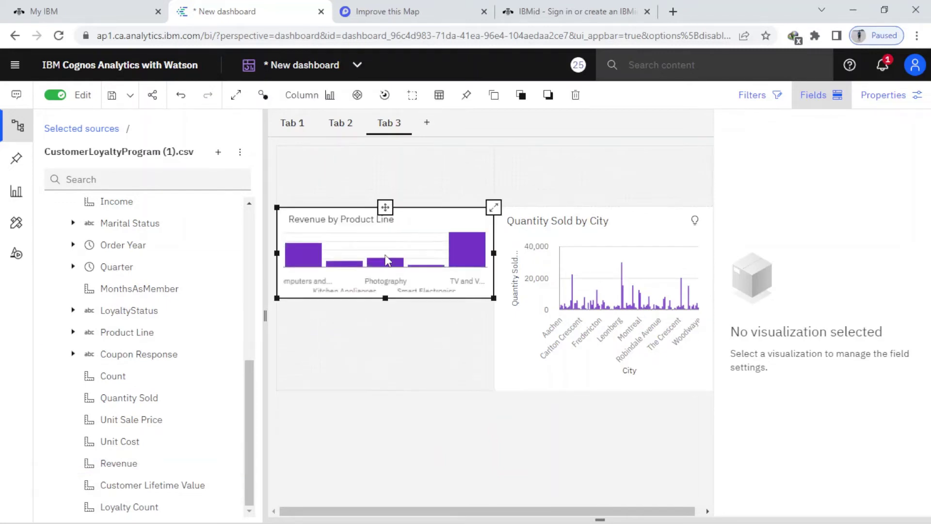
Add Revenue ($176,520,879) top-right and Quantity Sold (396K) top-left summary tiles on Tab 3
click(423, 346)
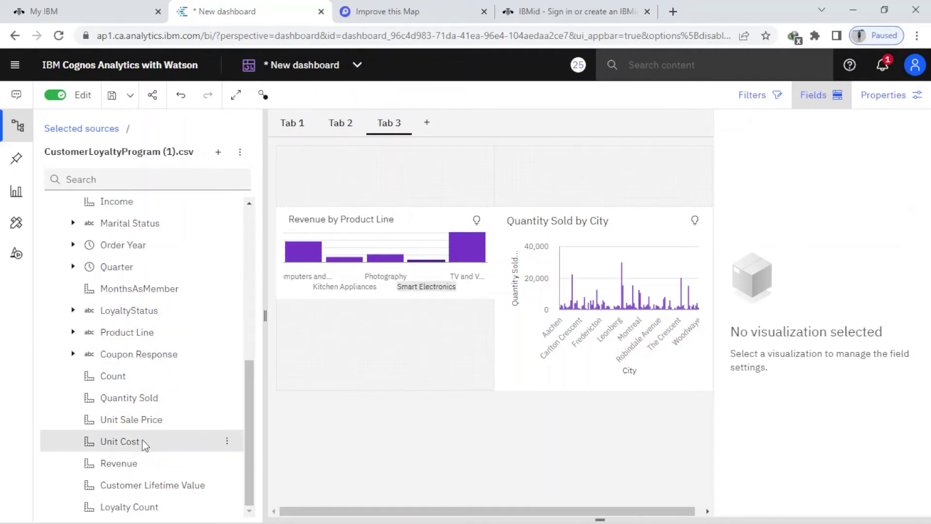
drag(126, 462, 601, 177)
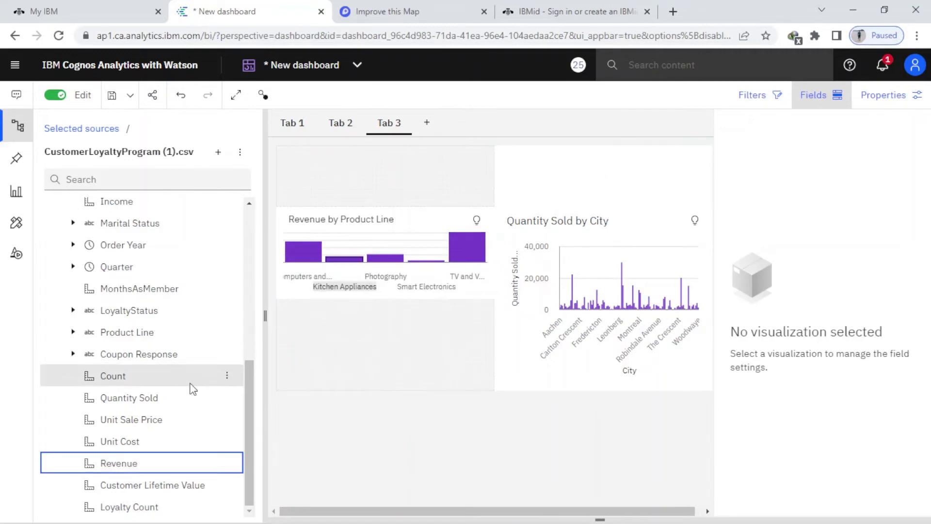
drag(129, 397, 379, 181)
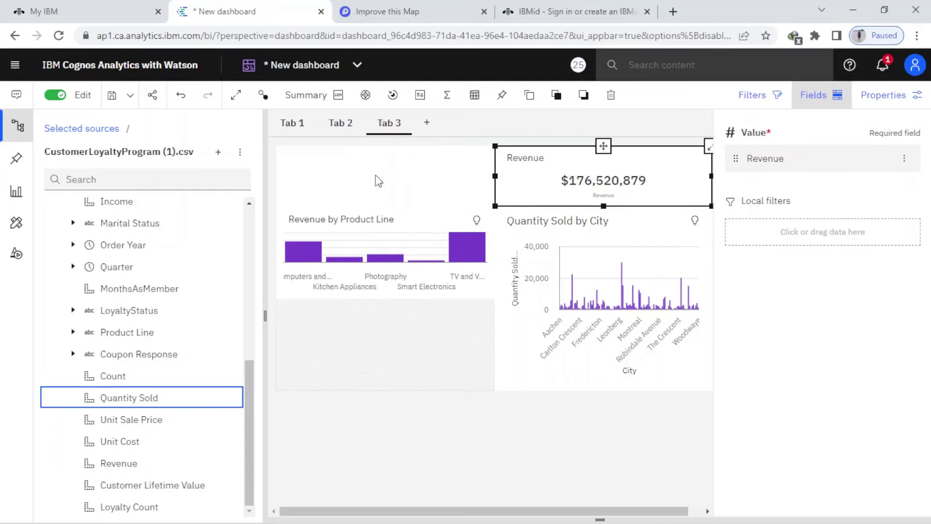
click(411, 349)
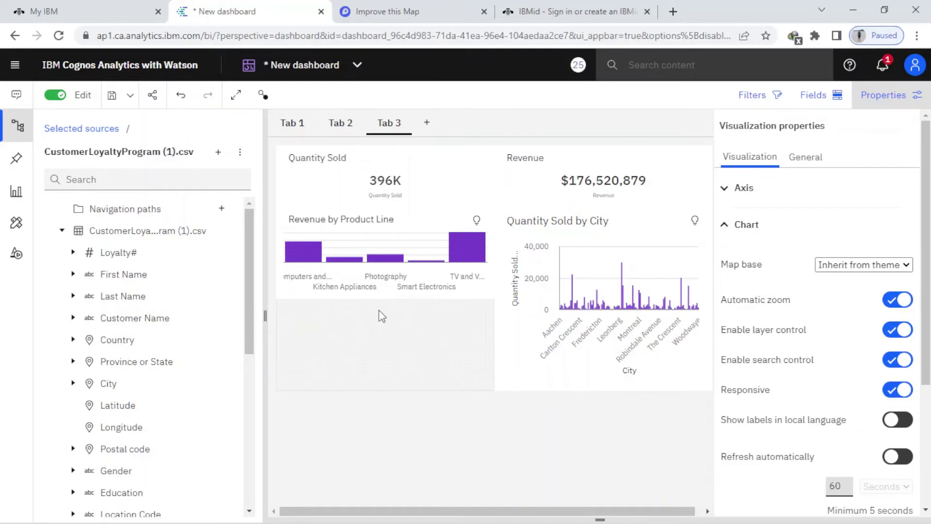
Place a map visualization below the Revenue by Product Line chart and select Country
click(16, 192)
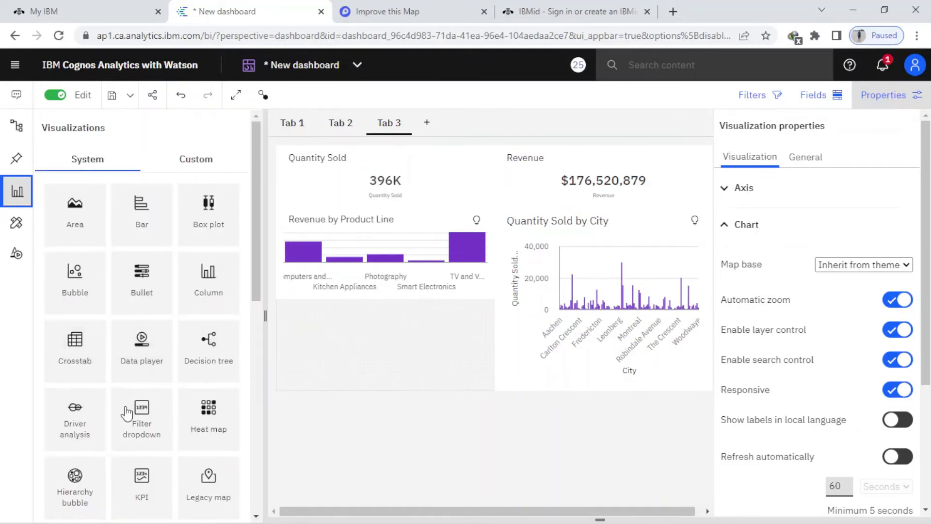
scroll(129, 415, down, 3)
scroll(129, 415, down, 1)
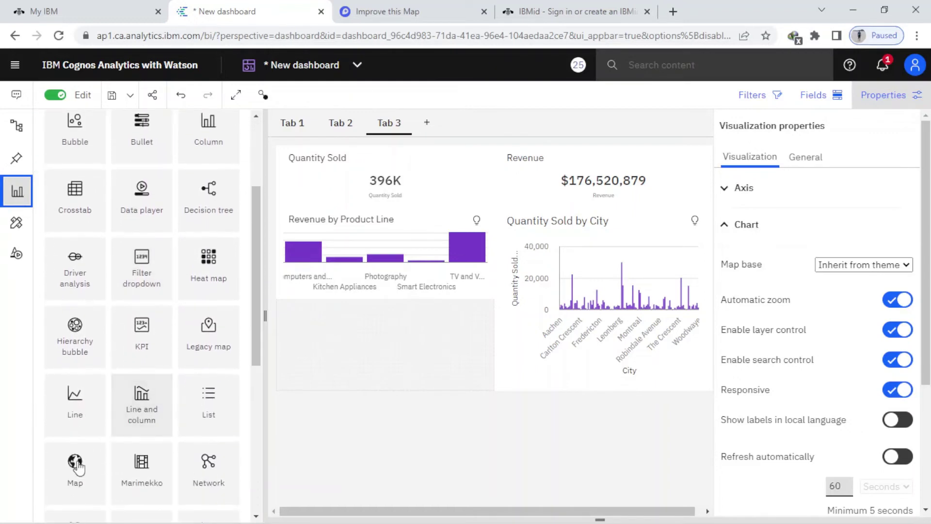
drag(74, 481, 384, 340)
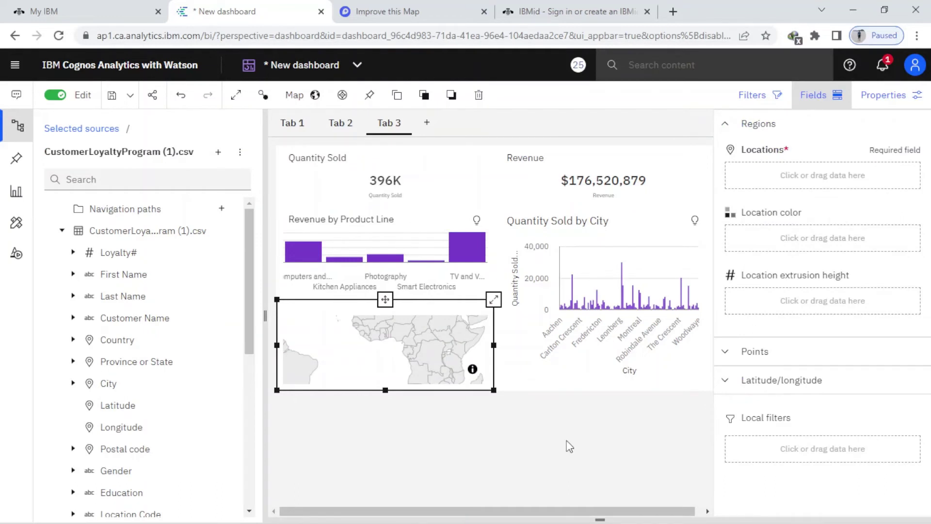
mouse_move(574, 205)
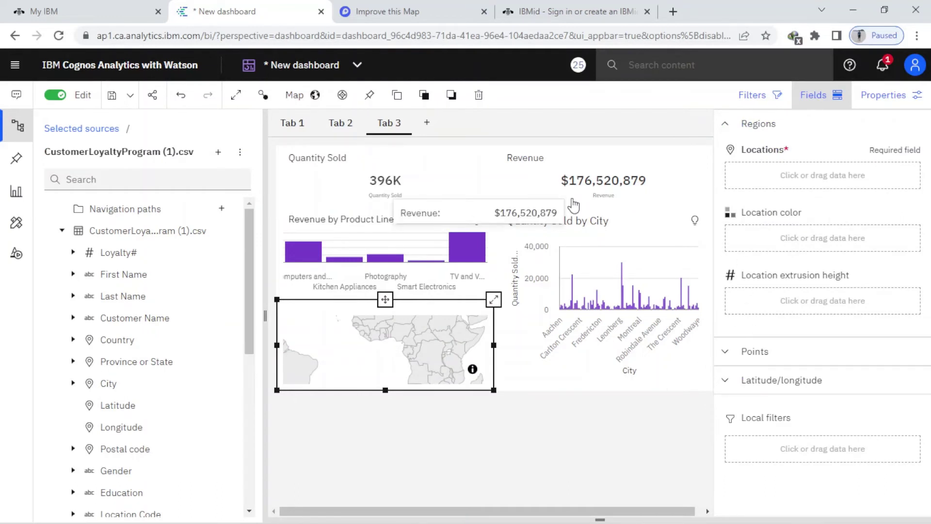
click(17, 126)
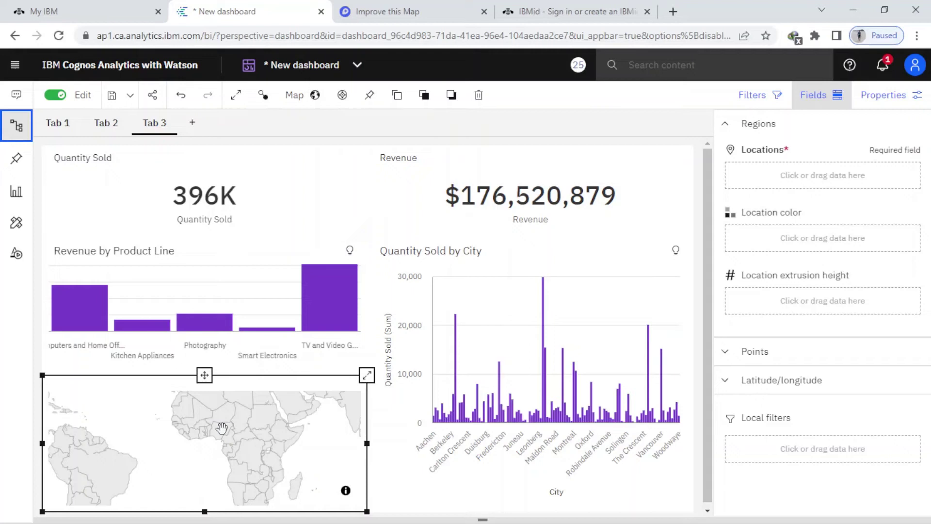
click(221, 428)
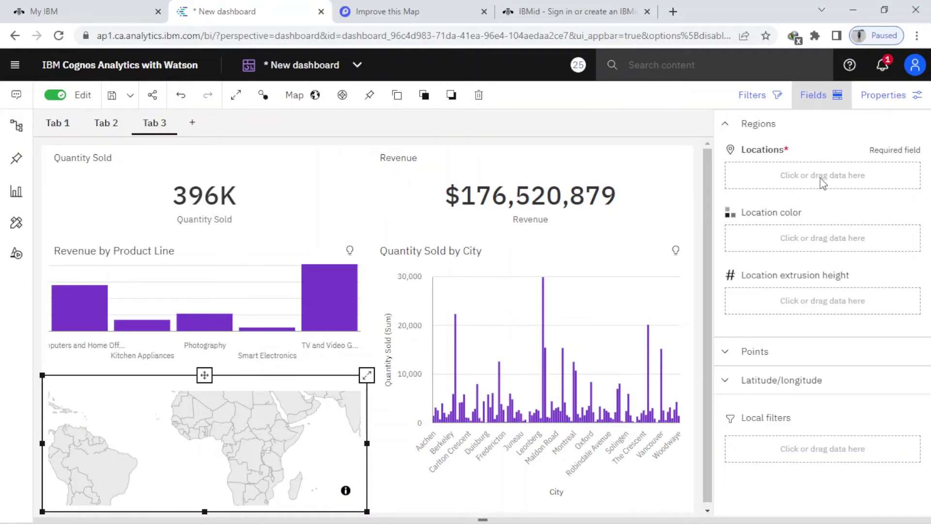
click(18, 127)
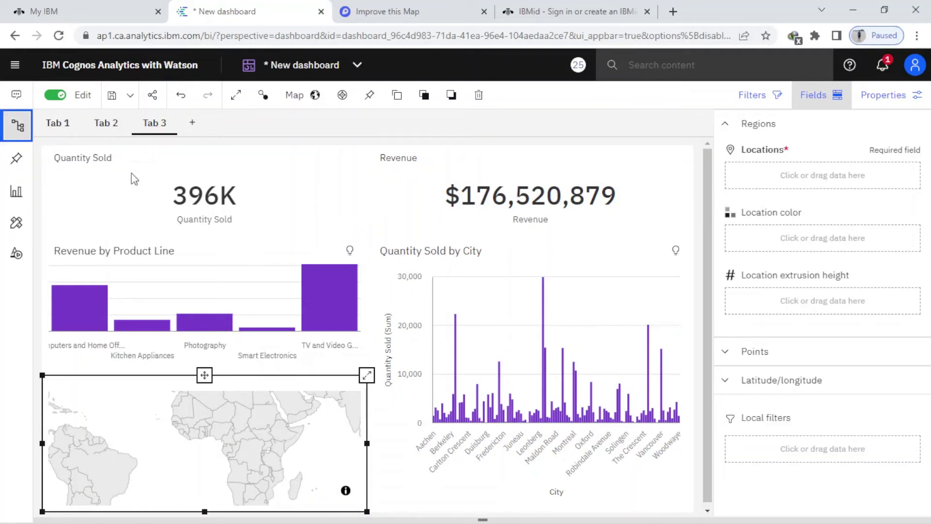
click(136, 348)
Set the map's region locations to Country and Province or State, coloured by Quantity Sold
drag(137, 350, 789, 179)
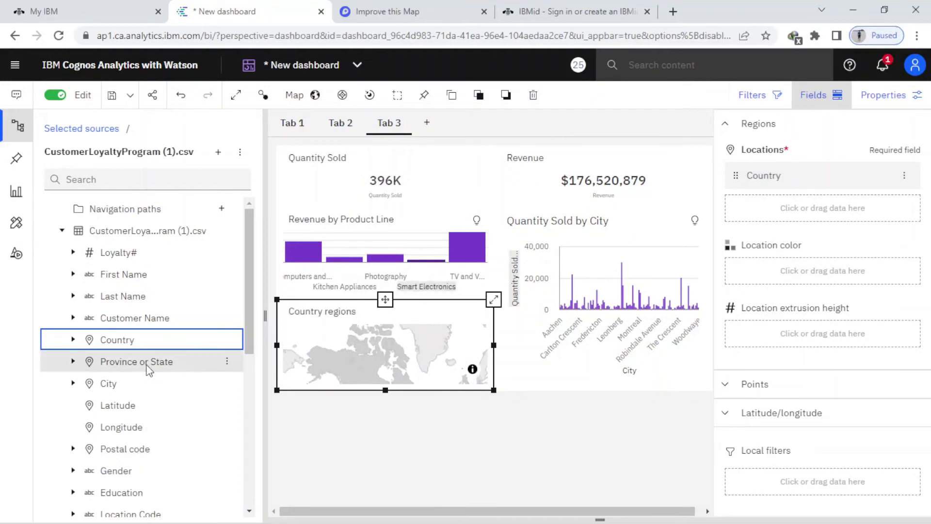
drag(155, 365, 765, 205)
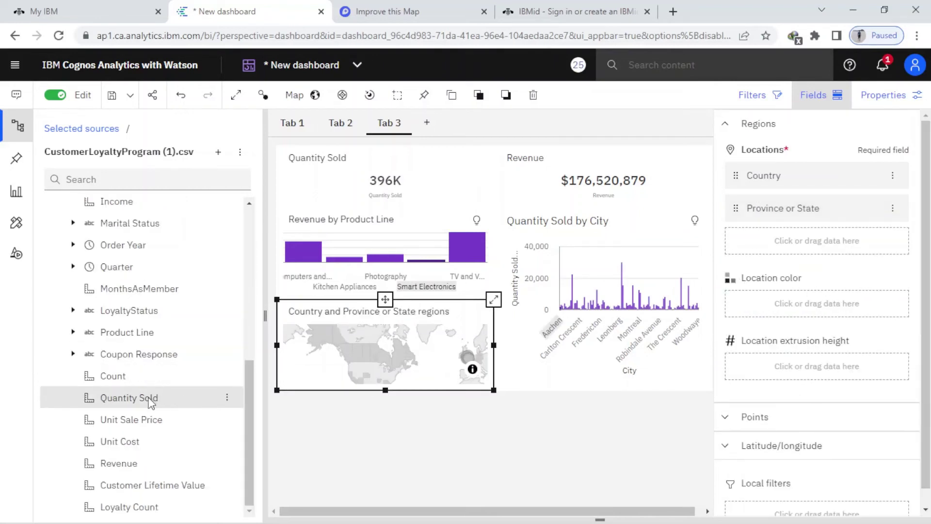
drag(150, 403, 789, 303)
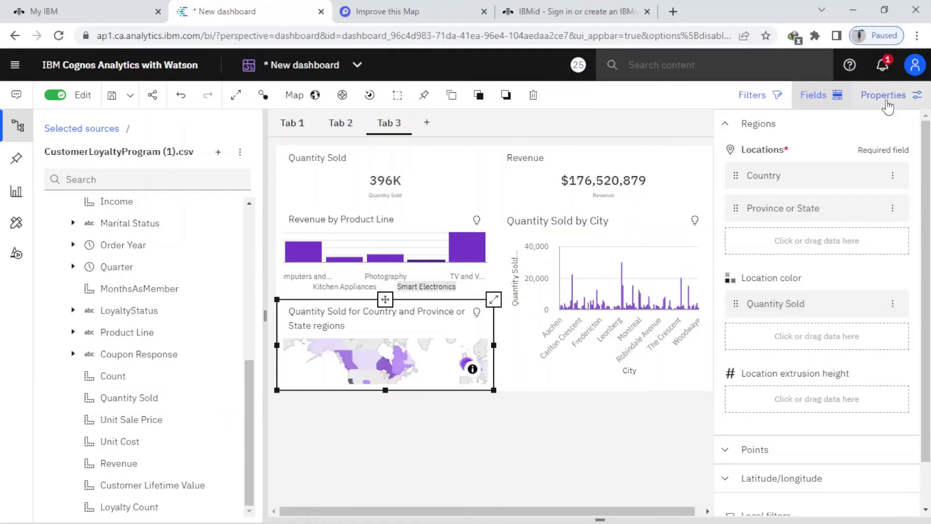
Switch the regions map base to Streets and enlarge the map to fill the canvas
click(888, 106)
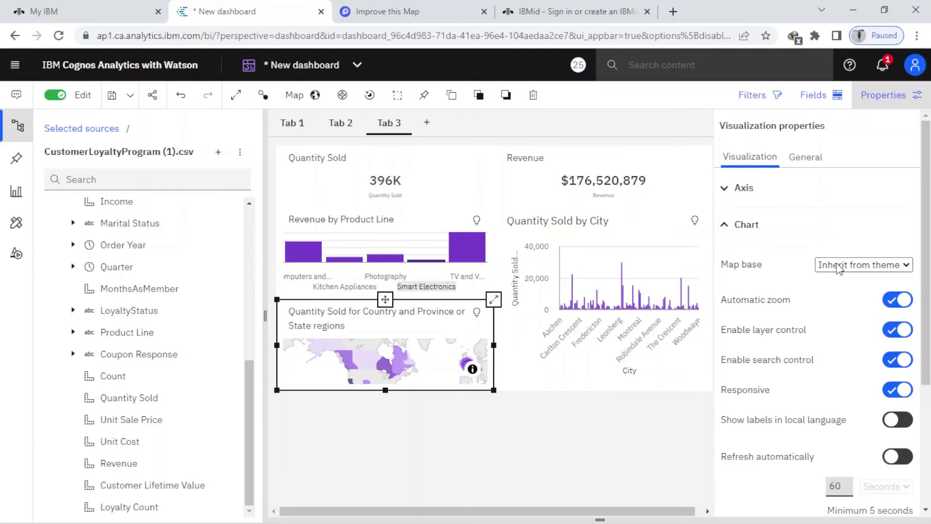
click(903, 265)
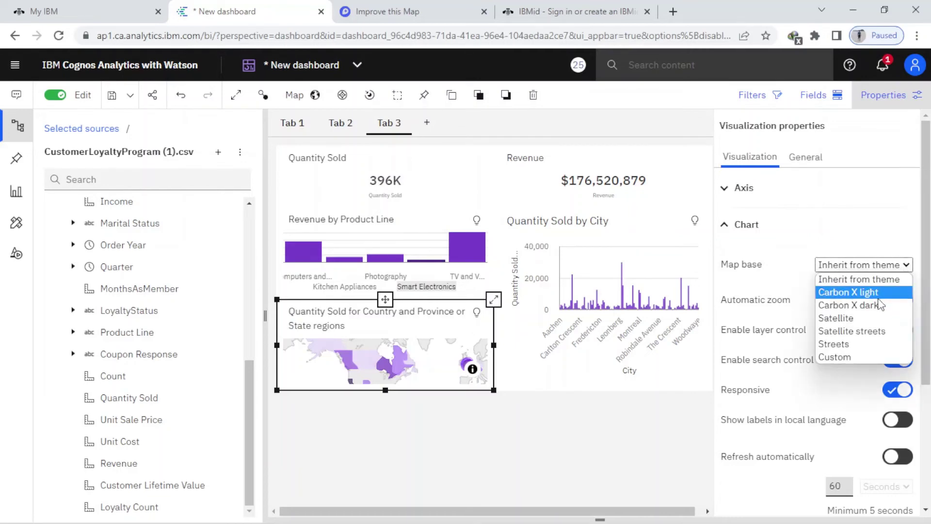
click(856, 344)
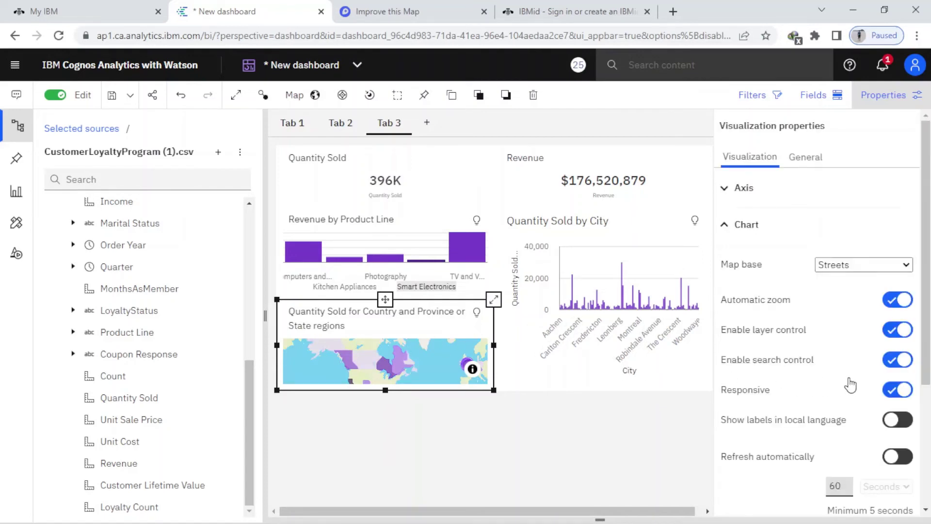
scroll(850, 385, down, 3)
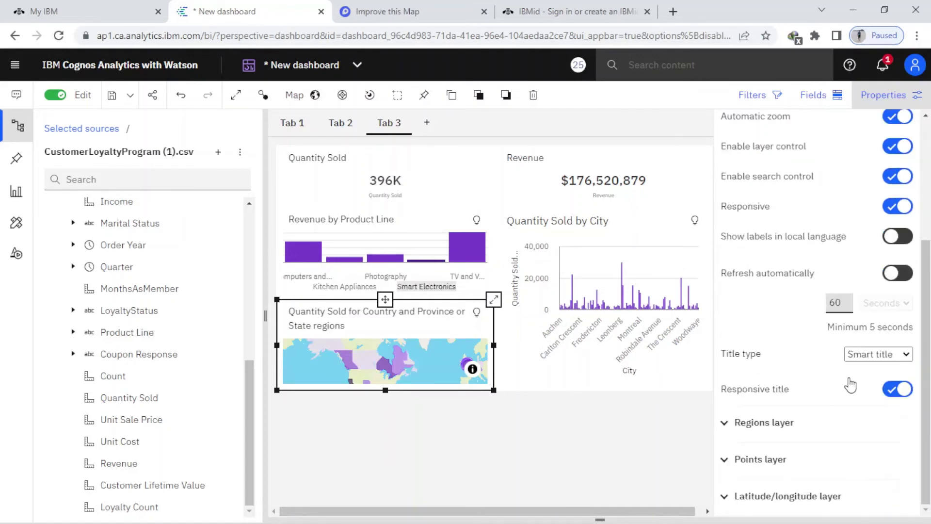
click(495, 301)
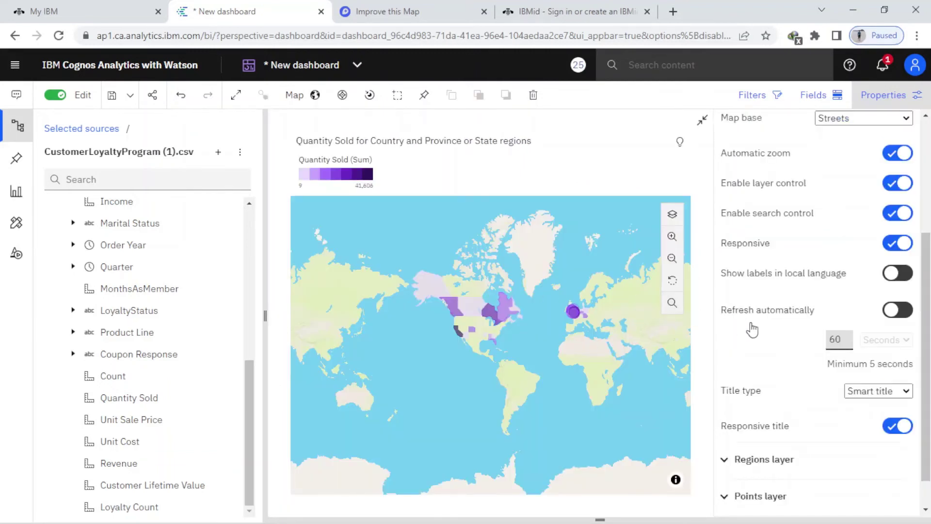
Drop Latitude and Longitude into the map's location slots so it plots point markers
click(811, 96)
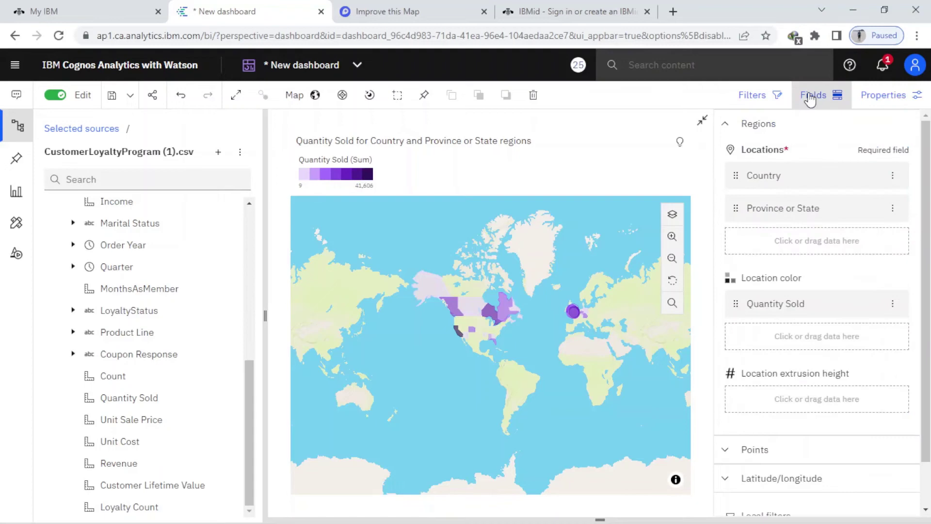
scroll(820, 339, down, 1)
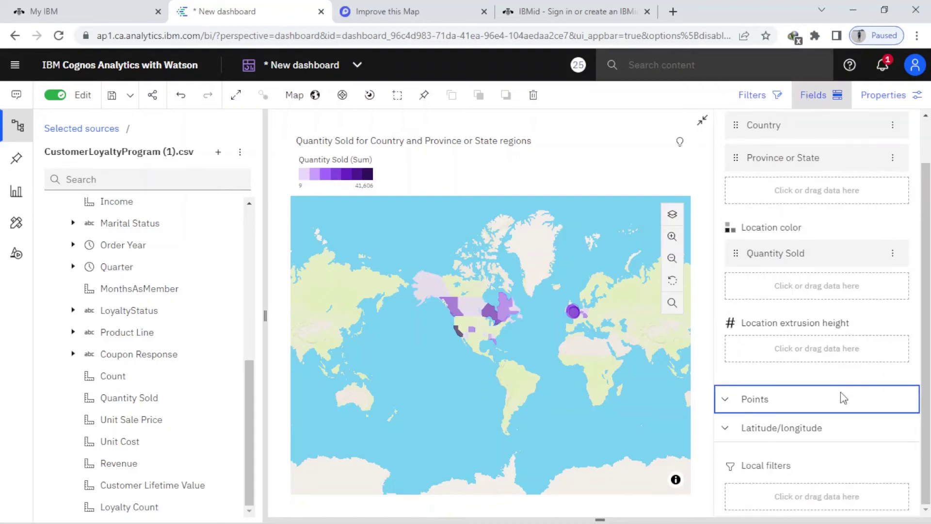
click(725, 428)
scroll(726, 432, down, 4)
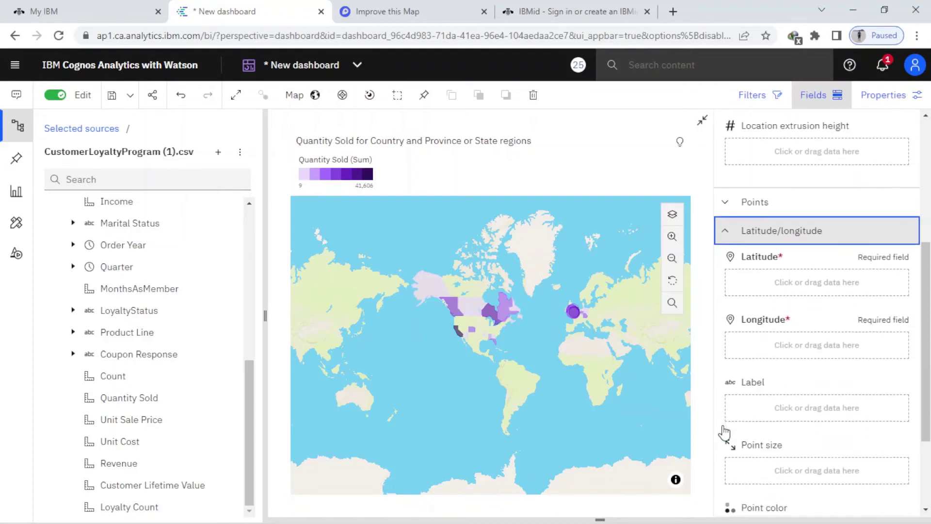
scroll(118, 289, up, 8)
drag(118, 405, 771, 271)
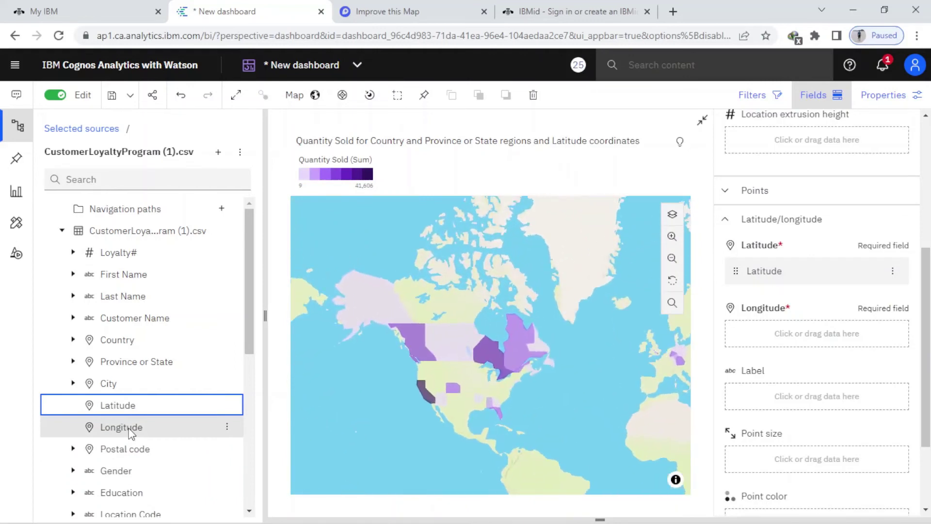
drag(437, 420, 802, 315)
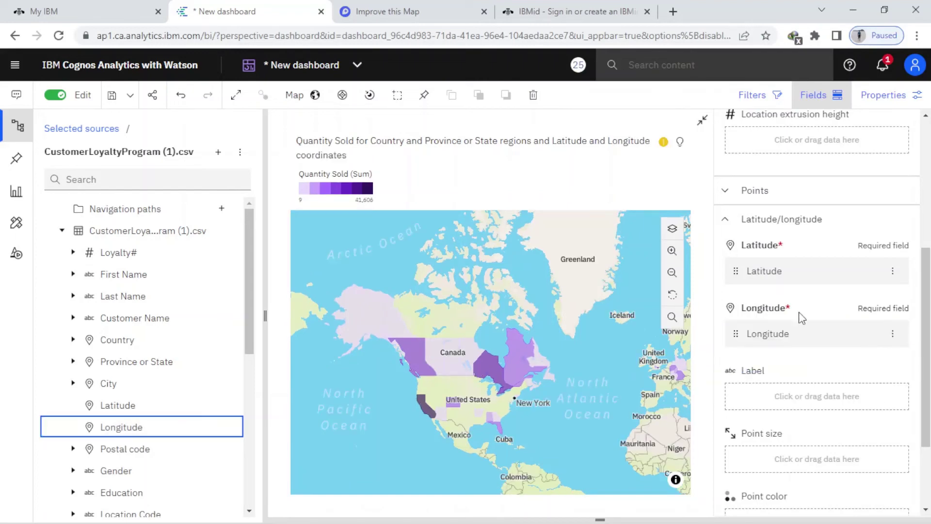
click(755, 95)
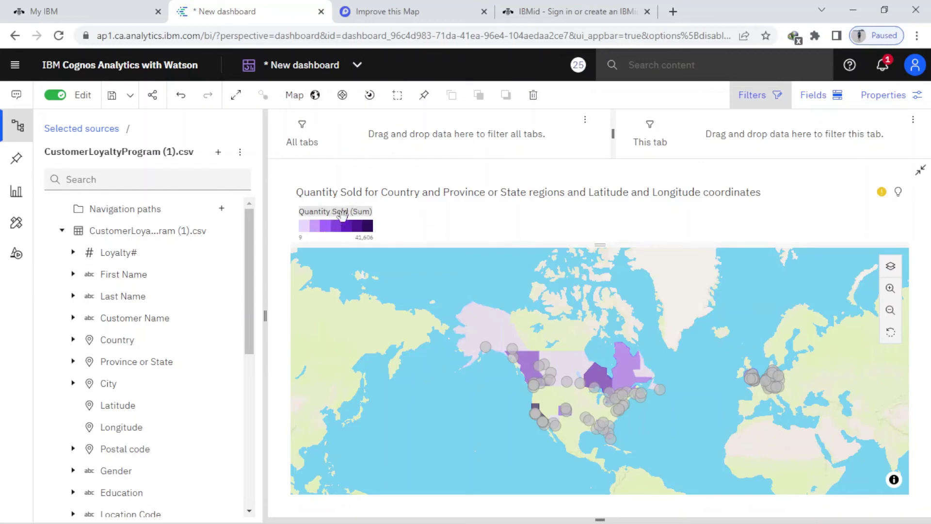
Apply a Top 10 count on Quantity Sold to the map, then restore it to its Tab 3 tile
click(347, 214)
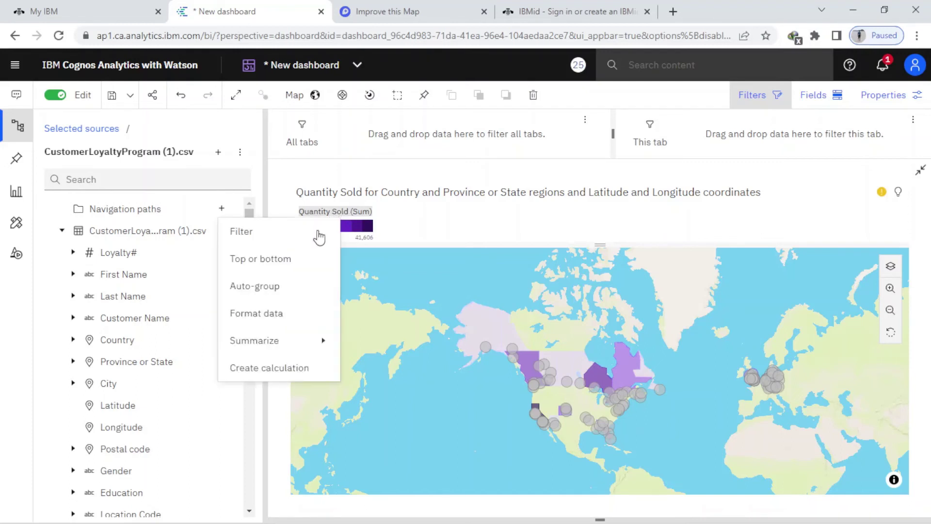
click(270, 267)
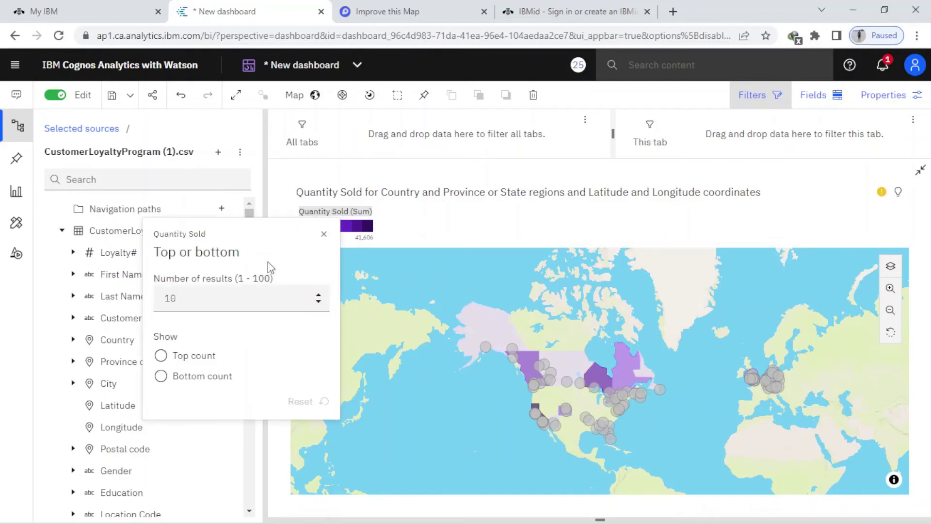
click(165, 357)
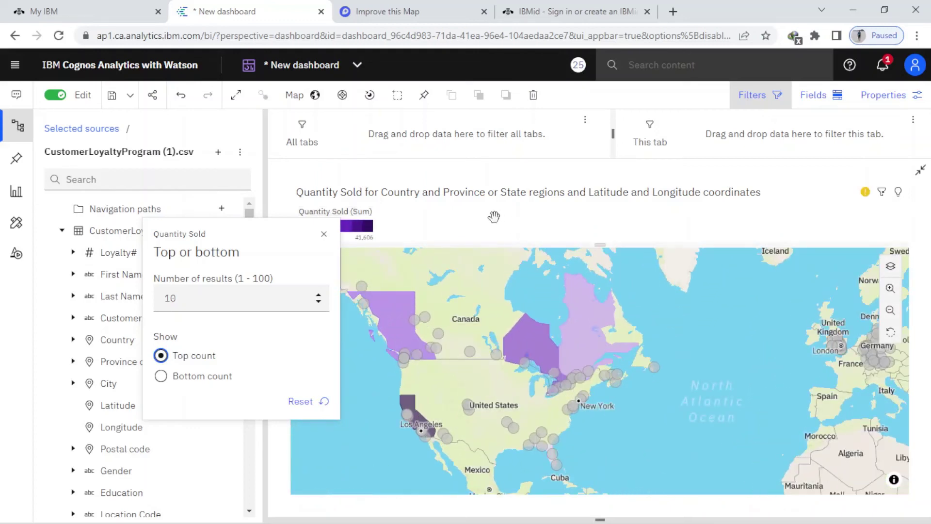
click(495, 219)
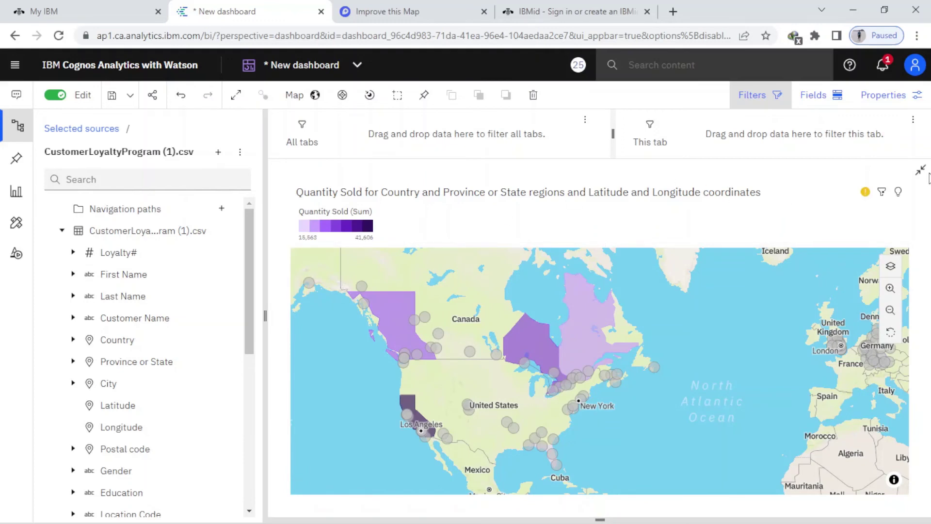
click(921, 171)
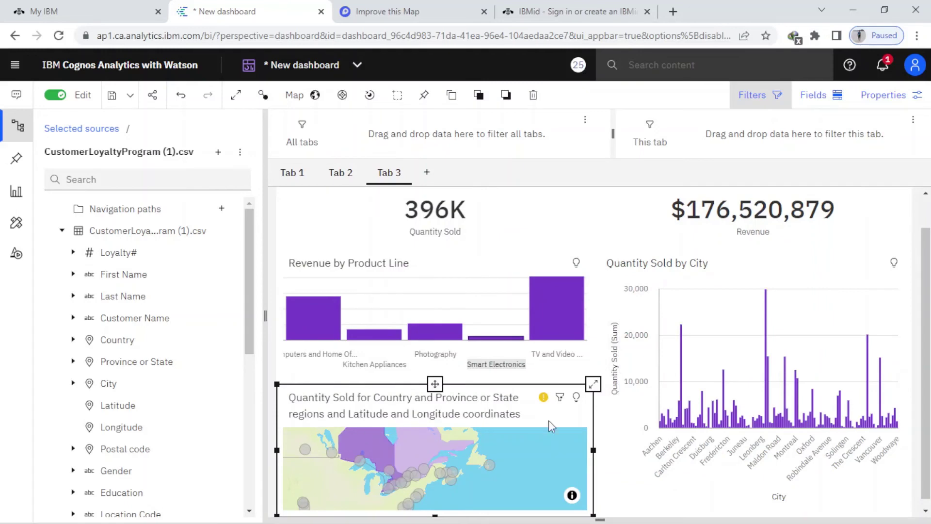
Apply a Top 10 count on Quantity Sold so the column chart shows only ten cities
click(841, 276)
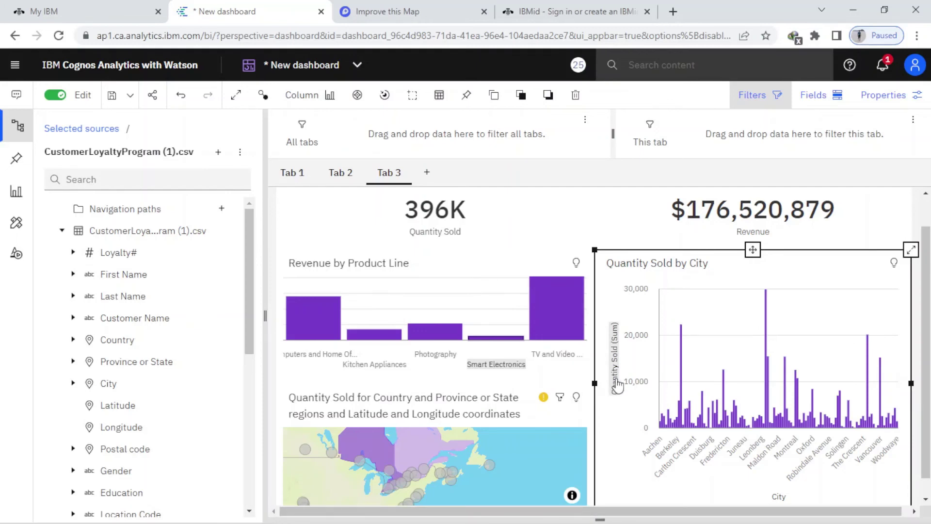
click(617, 386)
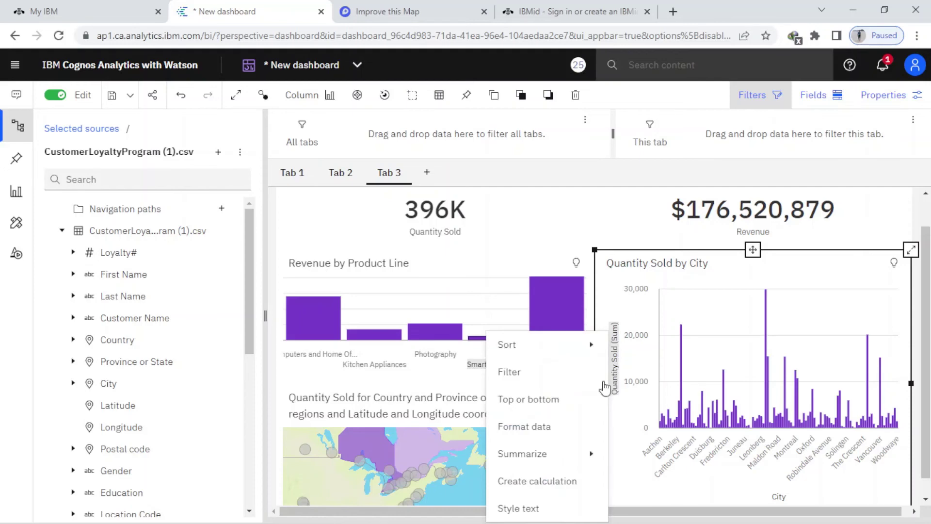
click(542, 398)
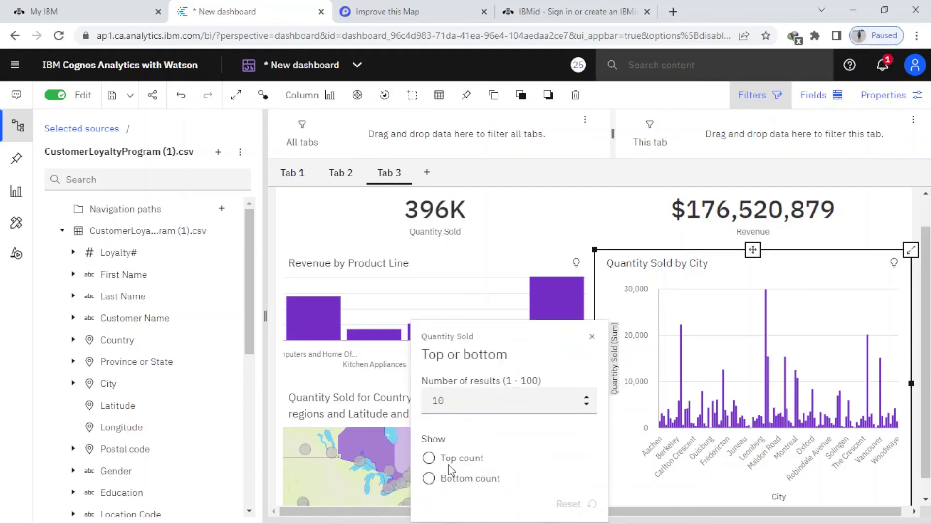
click(428, 458)
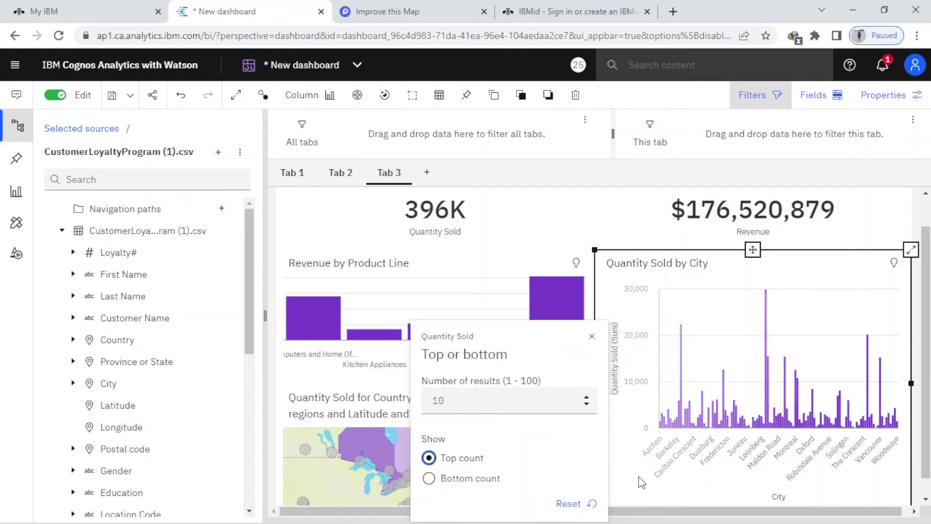
click(845, 239)
Turn the Quantity Sold summary into a person-icon pictograph
click(483, 225)
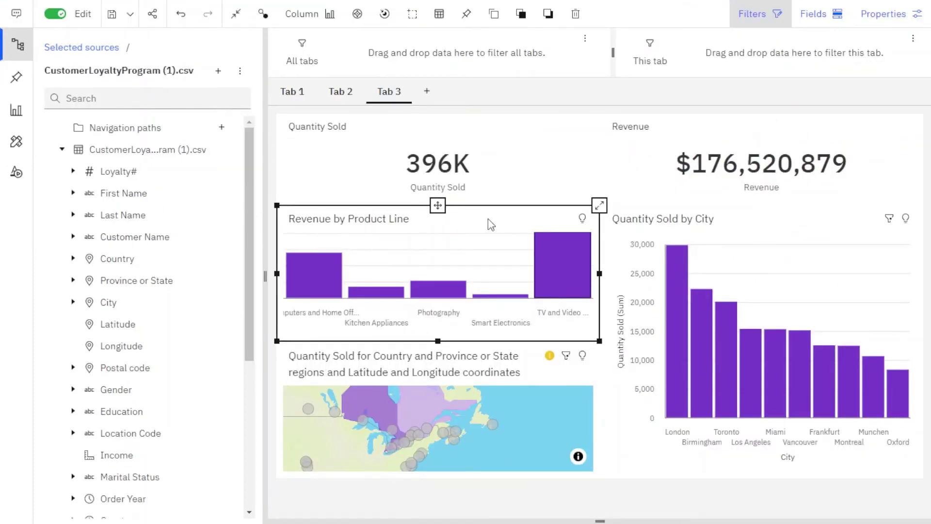
double_click(490, 221)
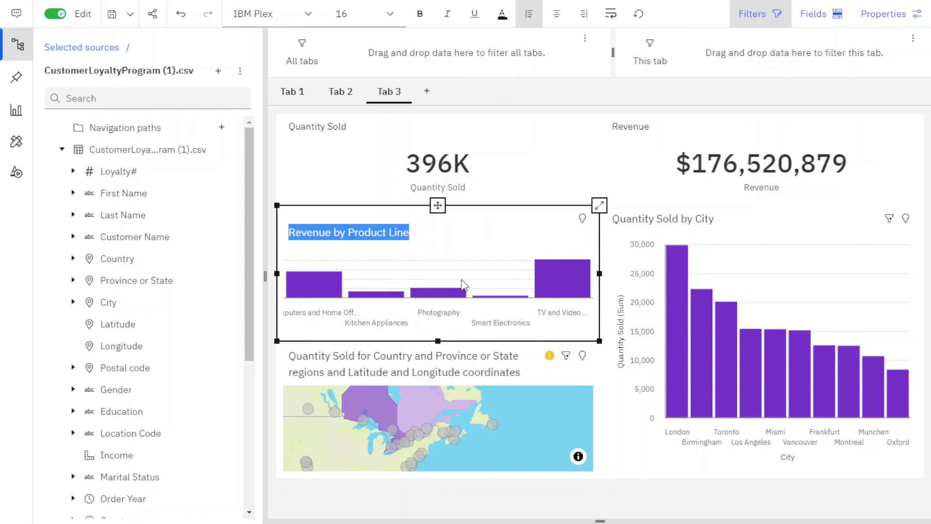
click(497, 173)
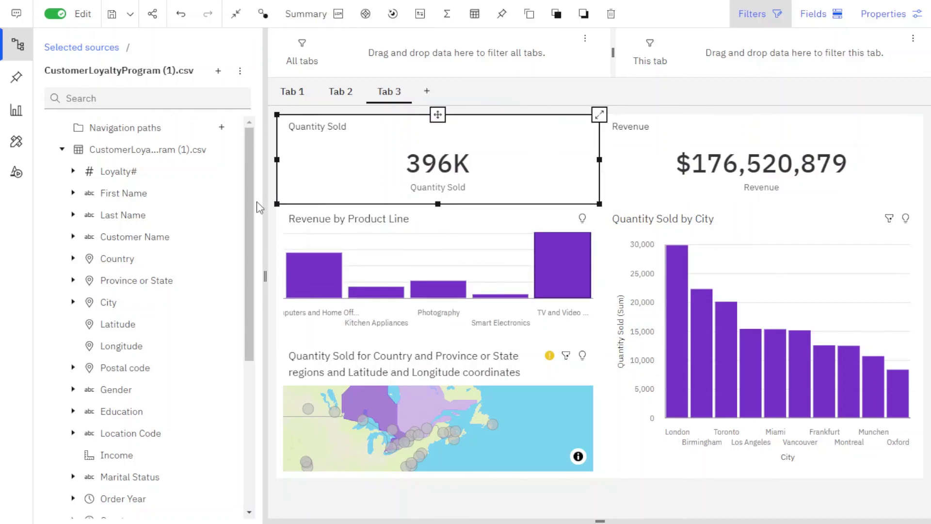
click(10, 175)
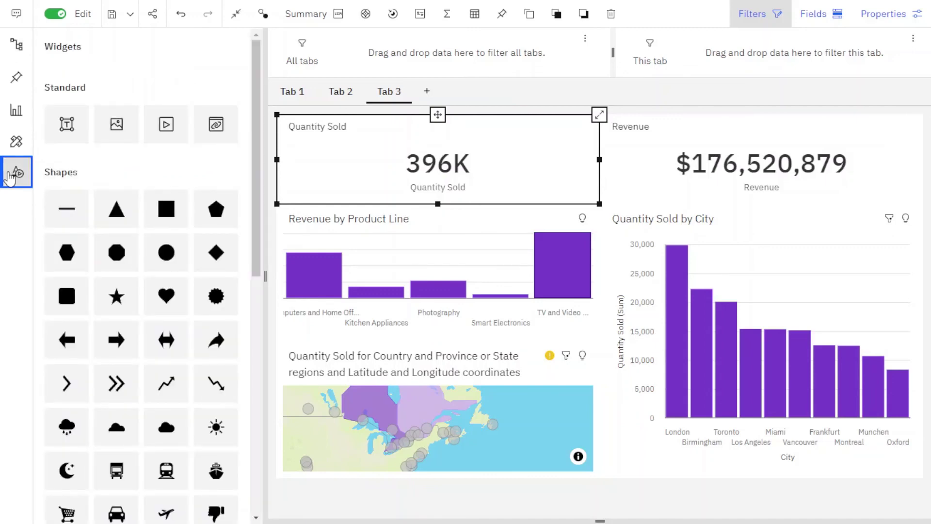
scroll(152, 262, down, 5)
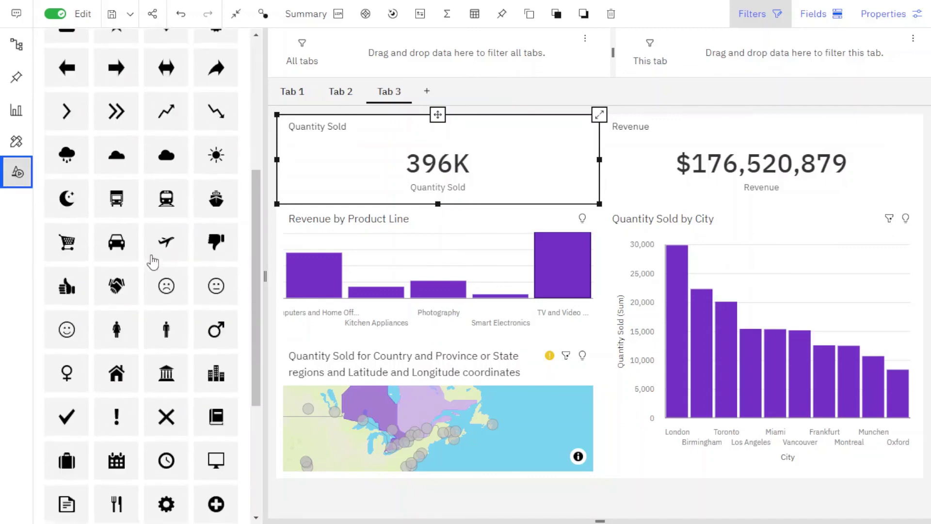
scroll(153, 262, down, 3)
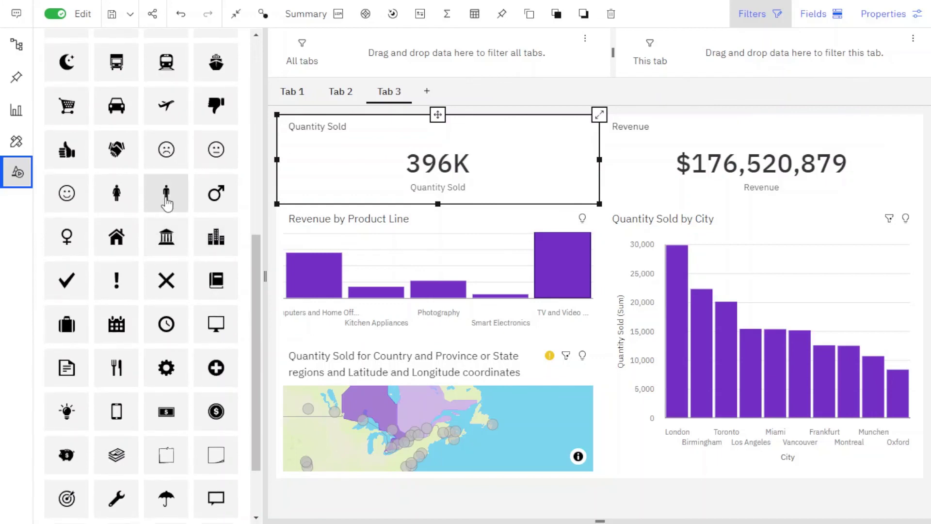
drag(166, 203, 418, 141)
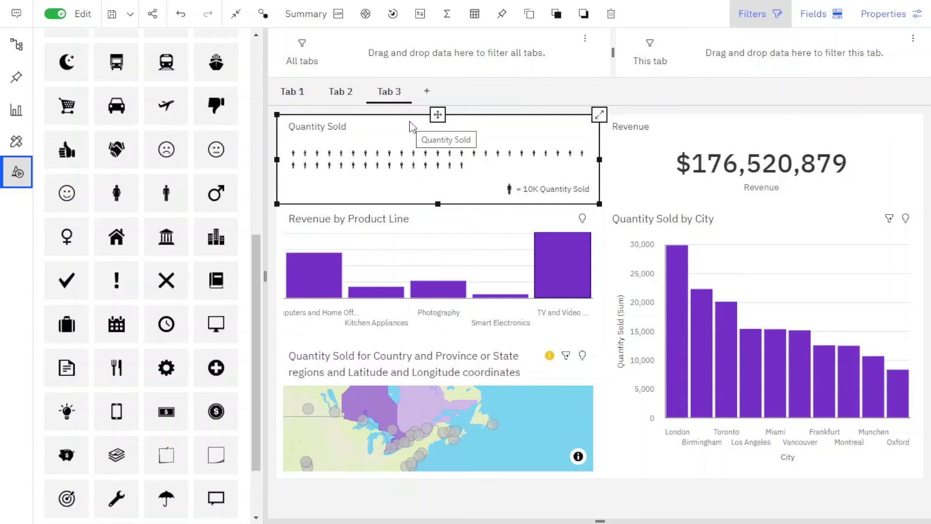
Turn the Revenue summary into a dollar-bill pictograph
click(707, 140)
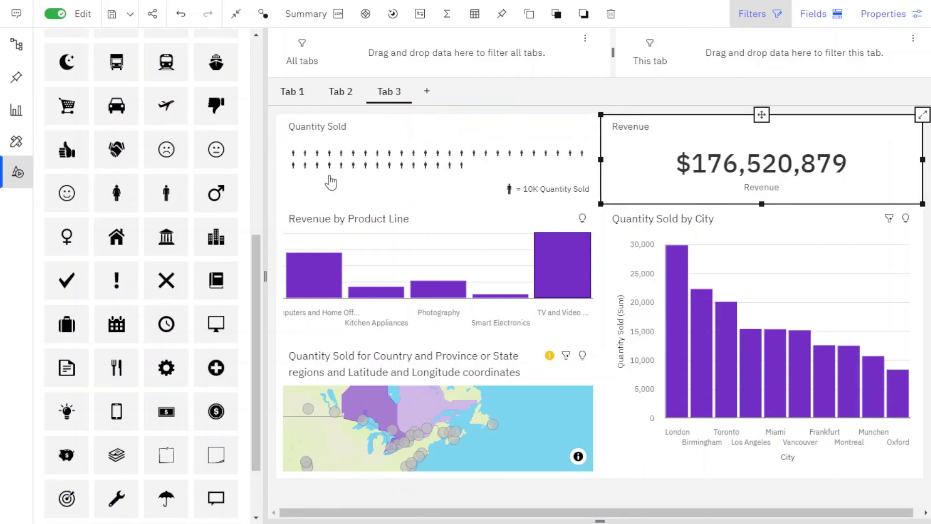
drag(166, 411, 737, 134)
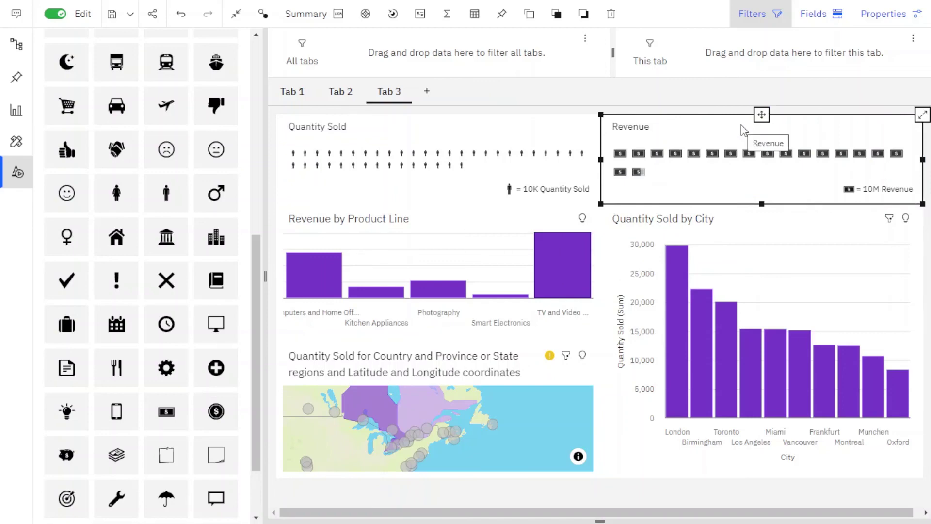
click(820, 235)
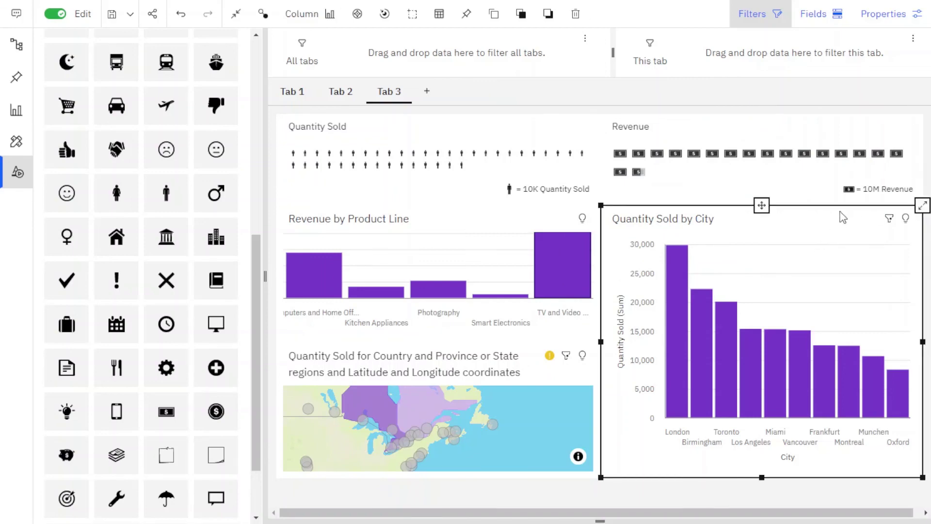